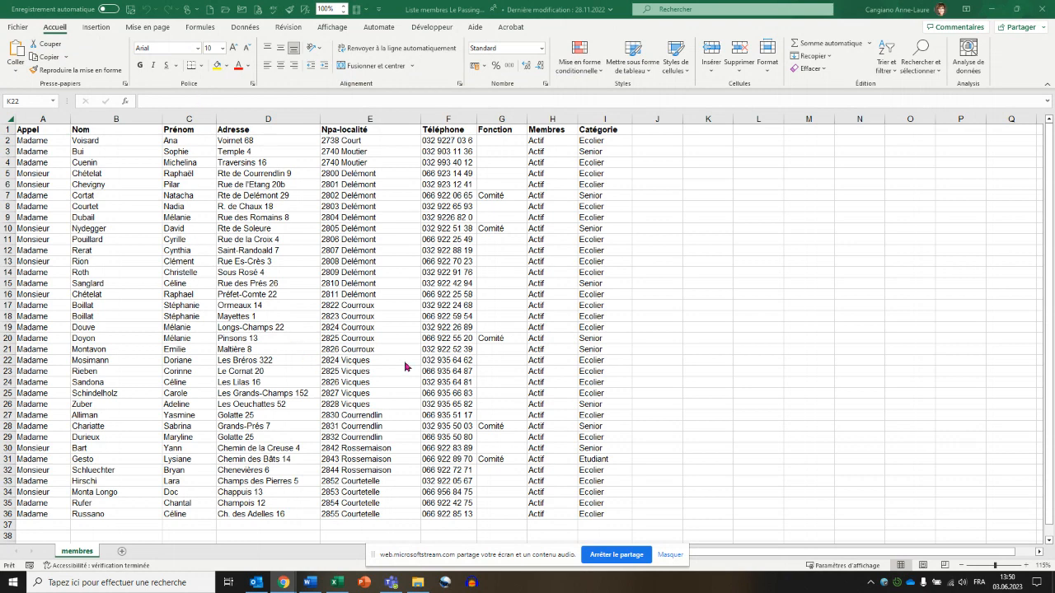
Close the member list workbook and, in the Word letter, start the step-by-step mail merge wizard for Lettres using the current document
click(1037, 11)
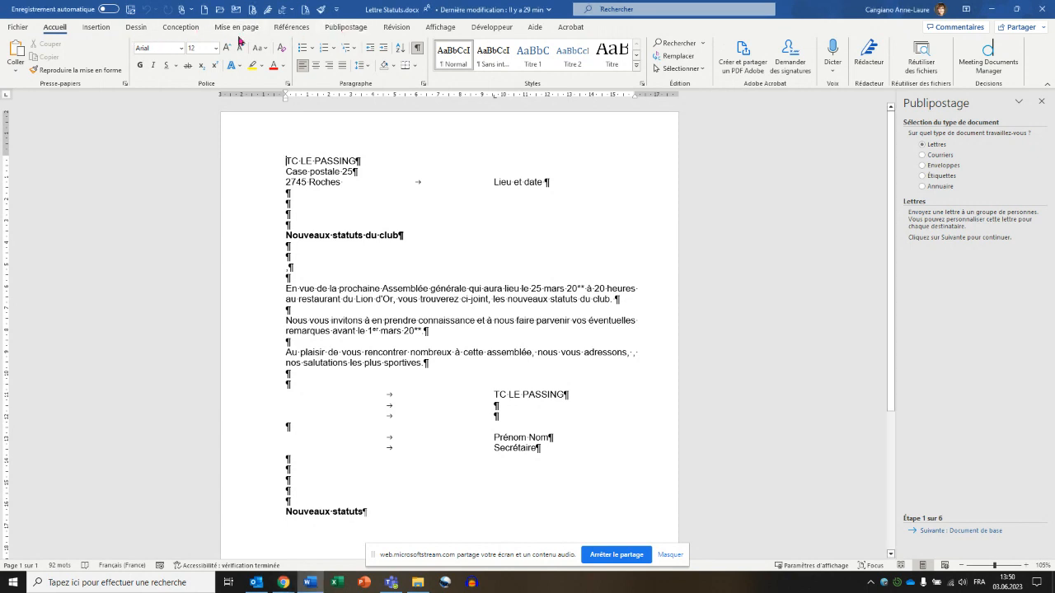
click(345, 28)
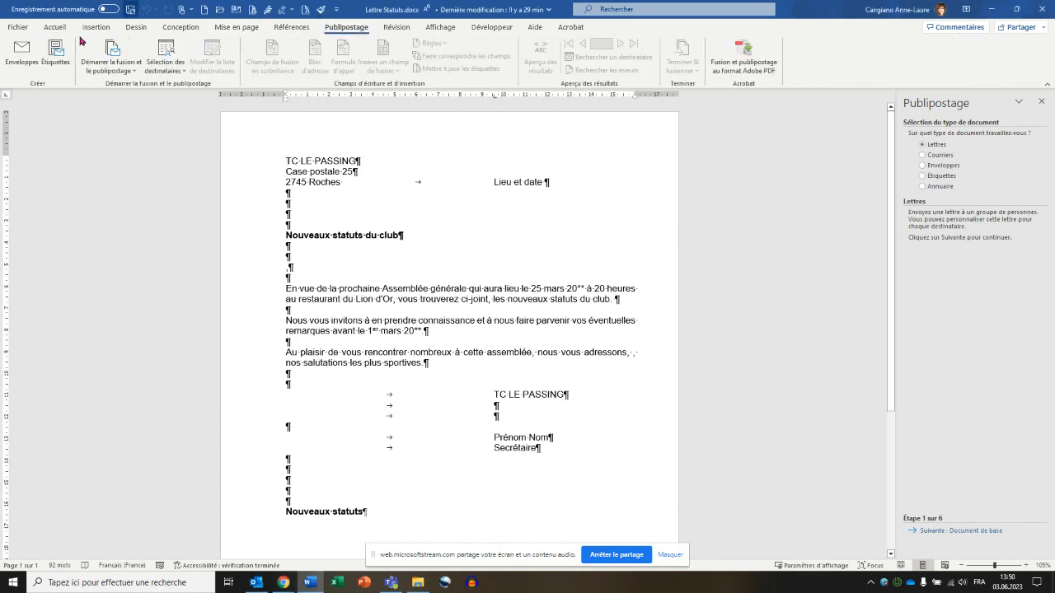
click(120, 70)
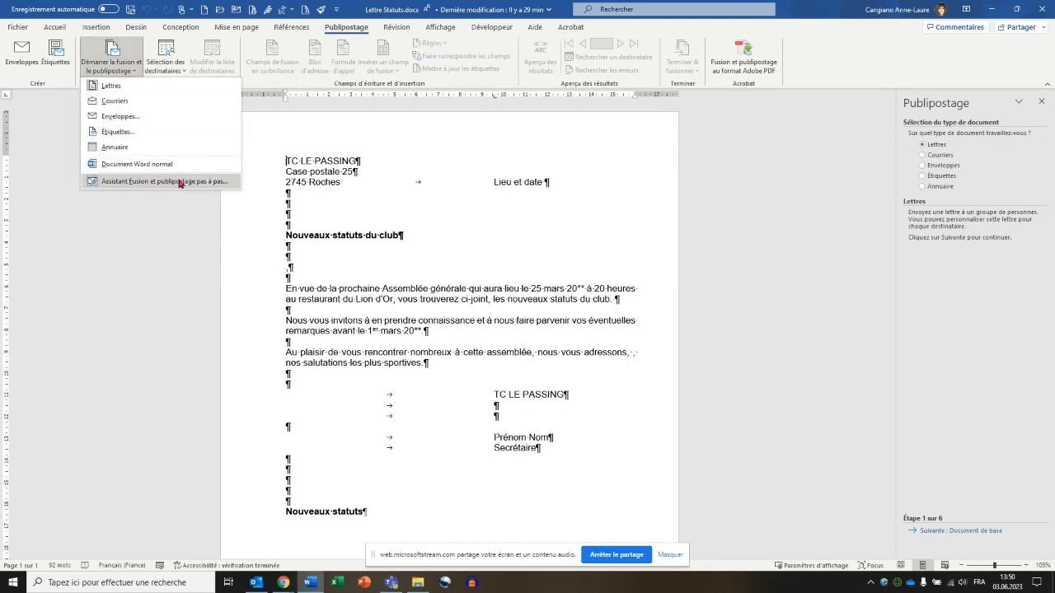
click(204, 182)
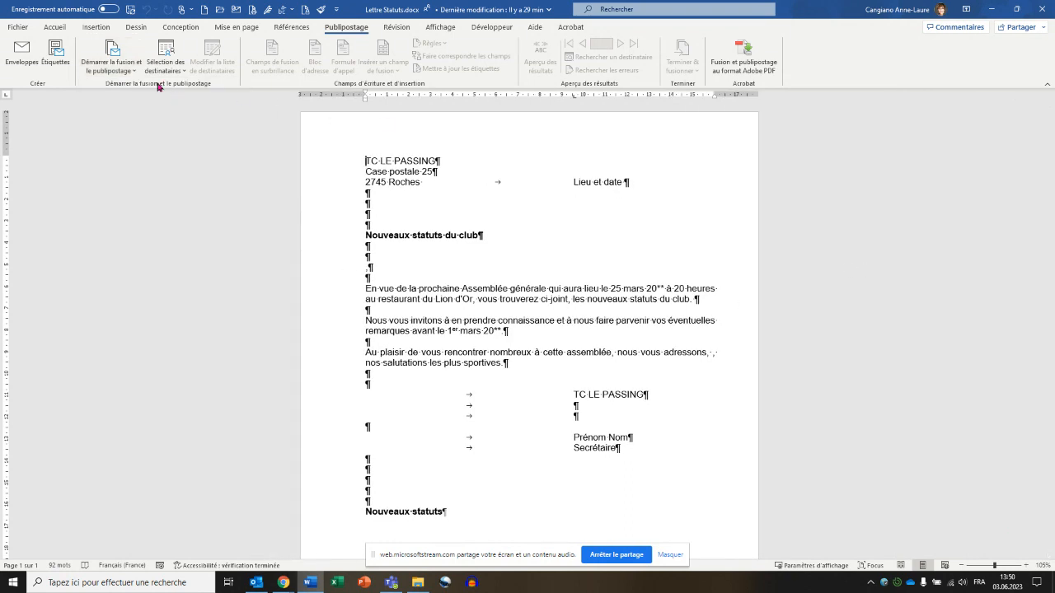
click(134, 71)
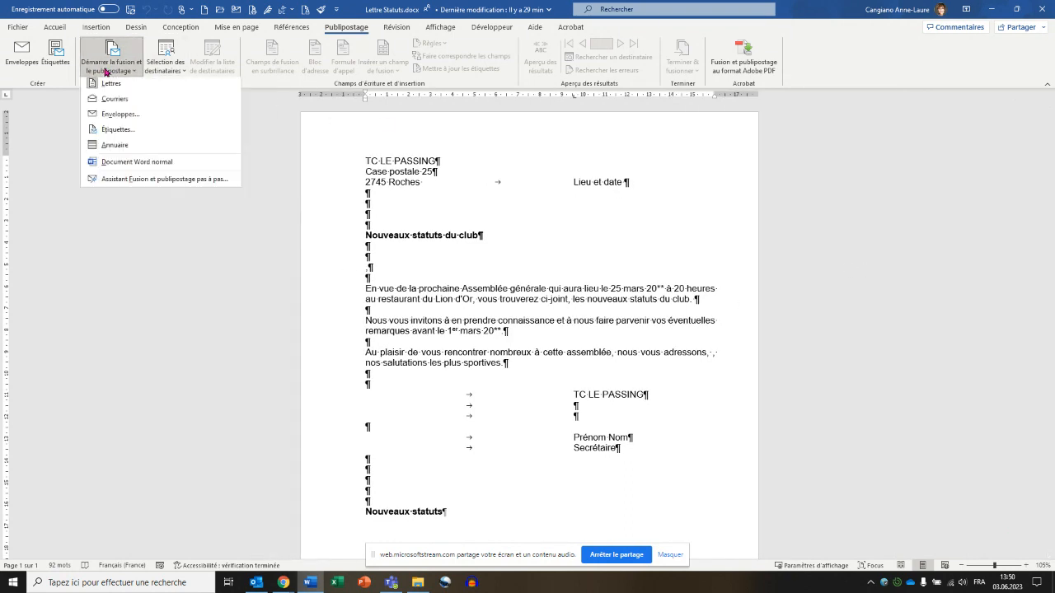
click(202, 182)
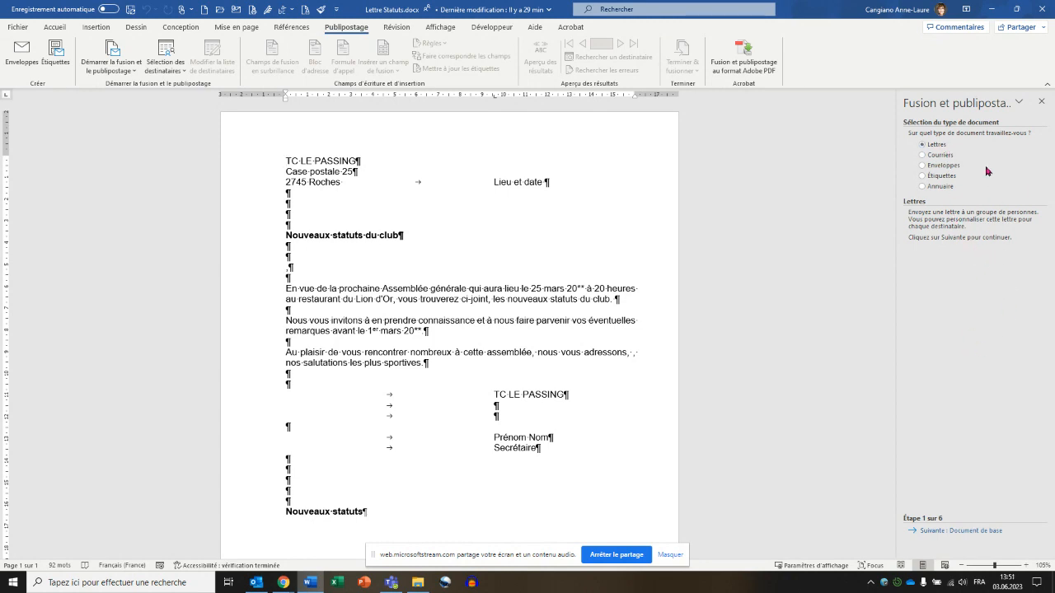
click(970, 532)
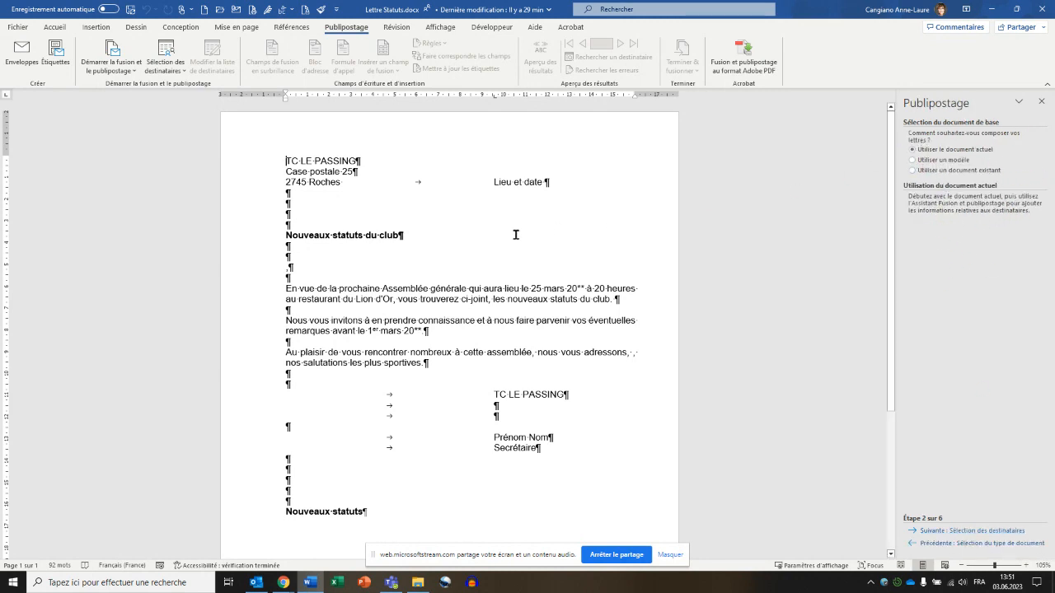
click(962, 532)
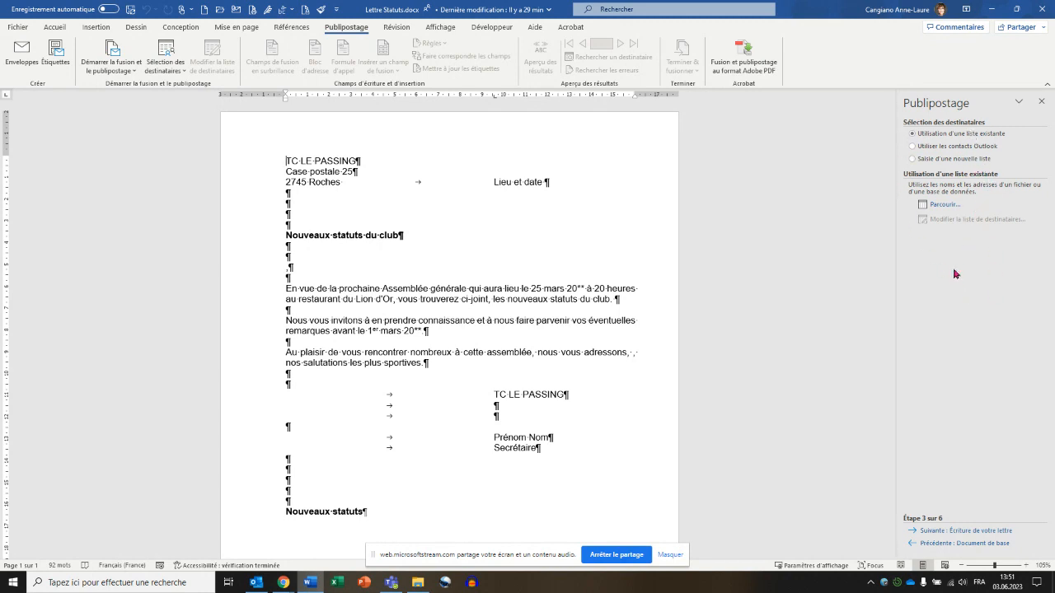
Use Liste membres Le Passing.xlsx from the Statuts - Fichiers élèves folder as recipient list, with table membres$ and its first row as headers
click(941, 205)
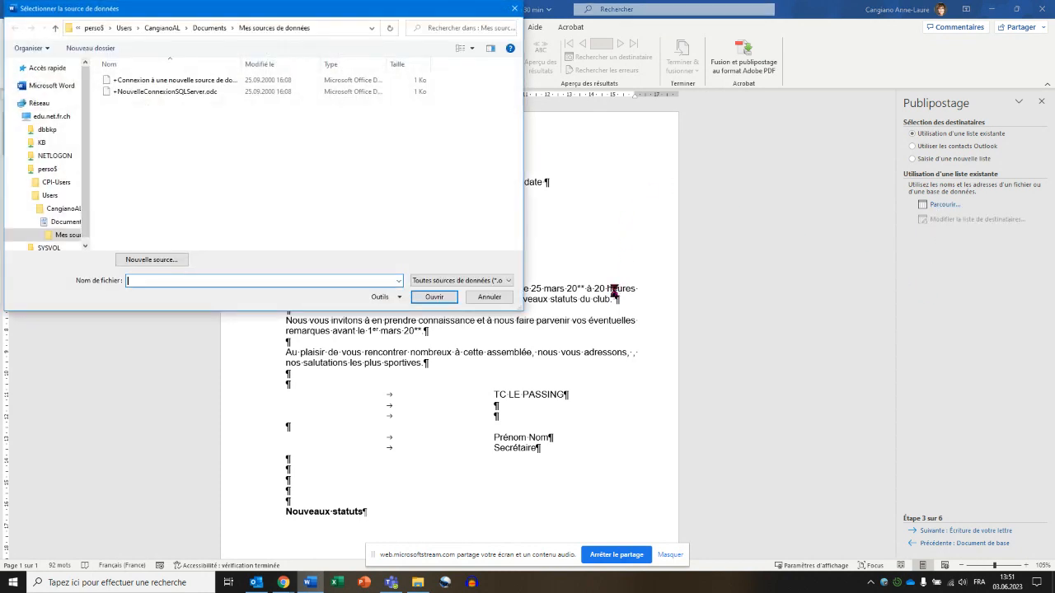
click(323, 32)
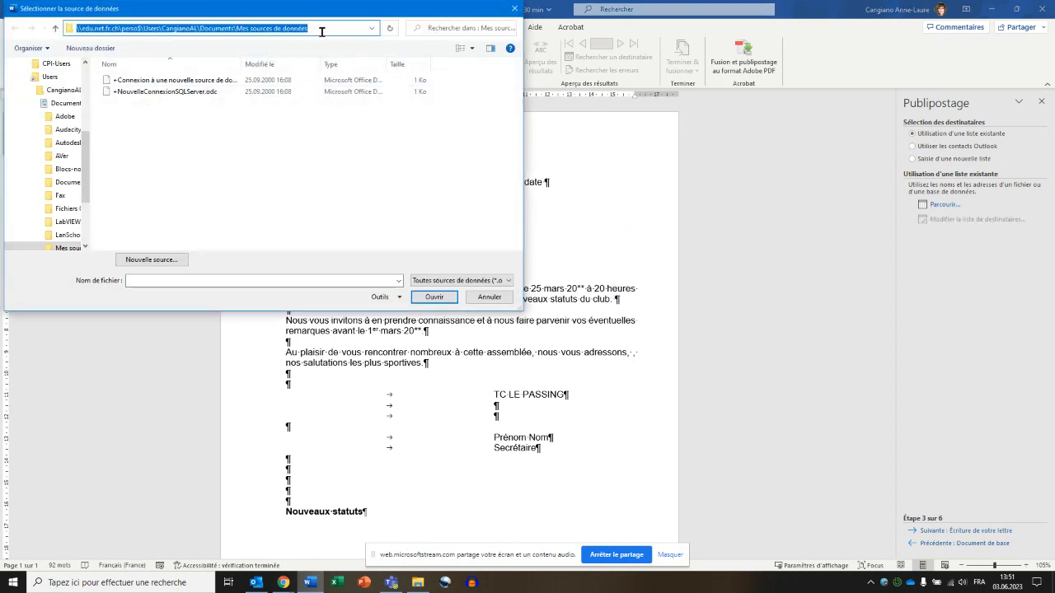
key(ctrl+v)
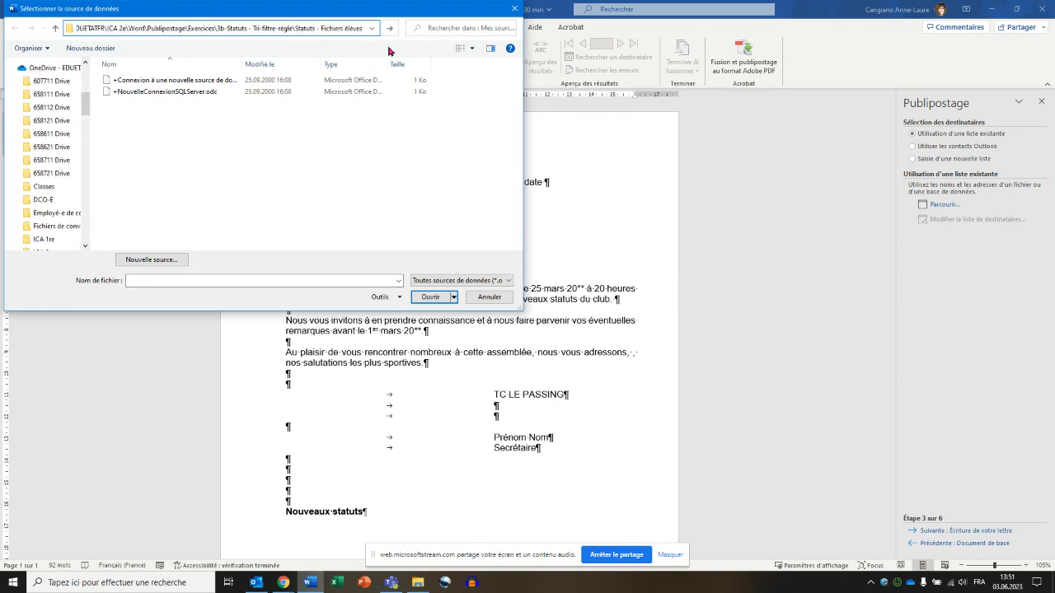
key(Return)
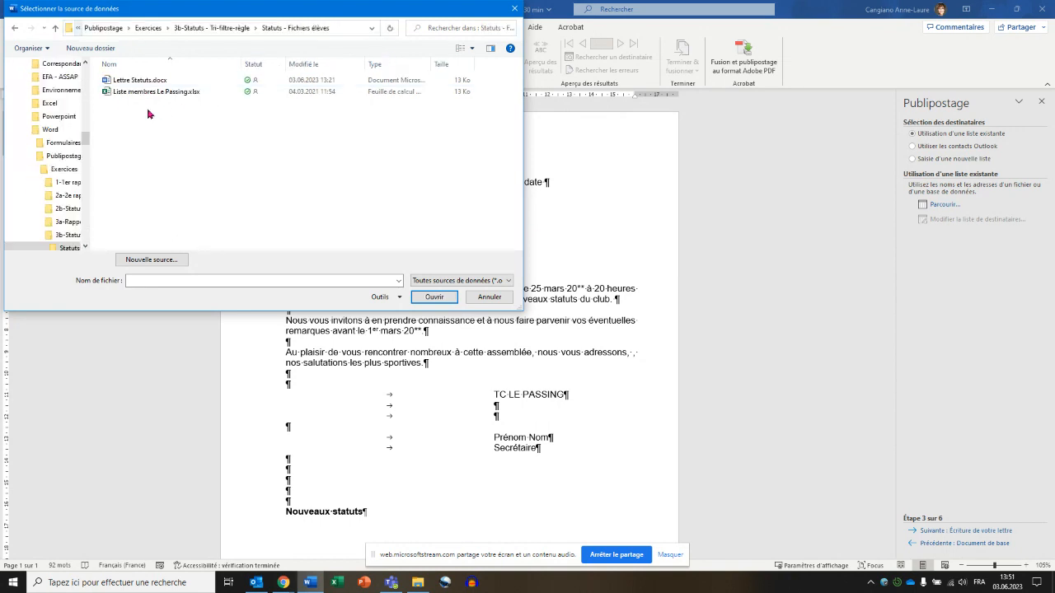
double_click(148, 93)
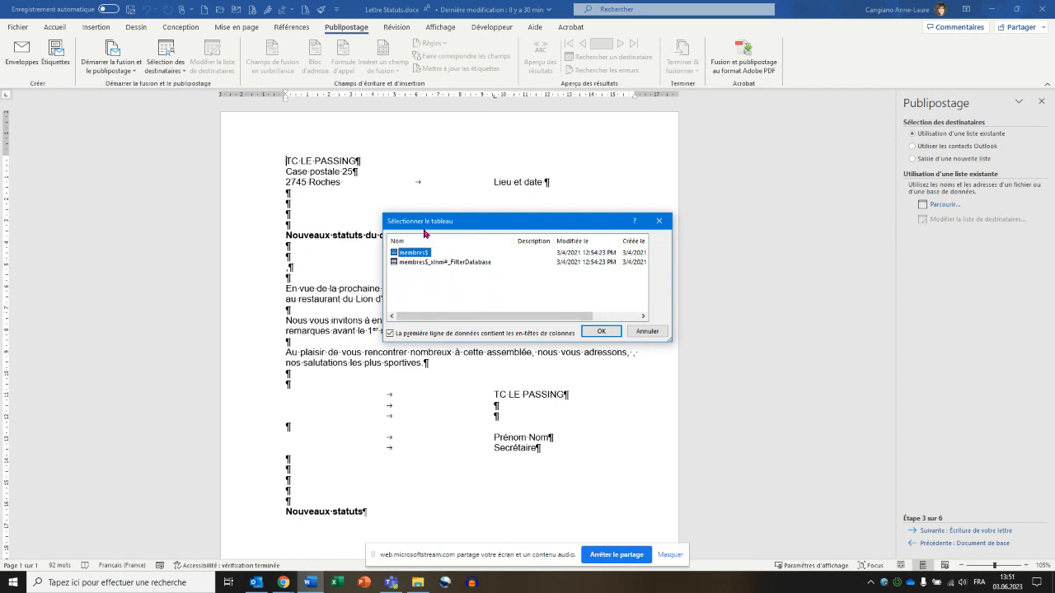
click(601, 331)
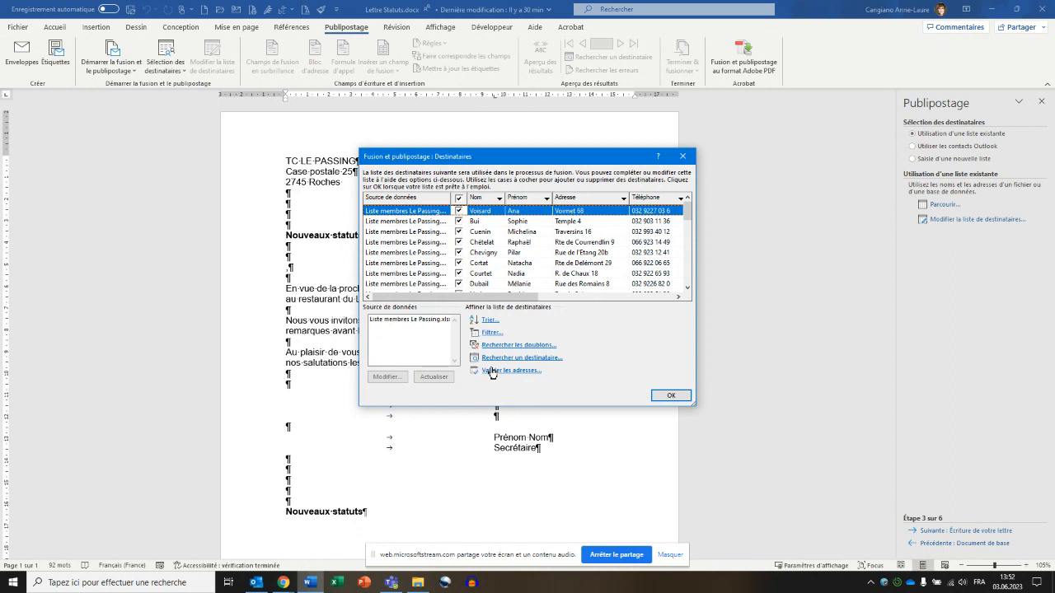
Sort the mail merge recipients by Npa-localité and then by Nom, both in ascending order
click(477, 199)
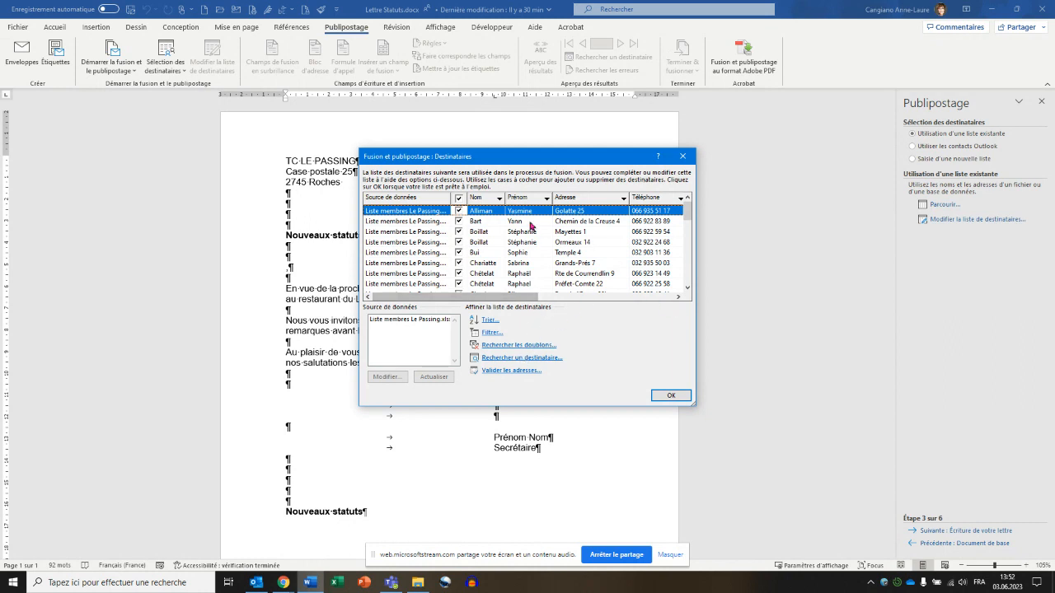
click(489, 321)
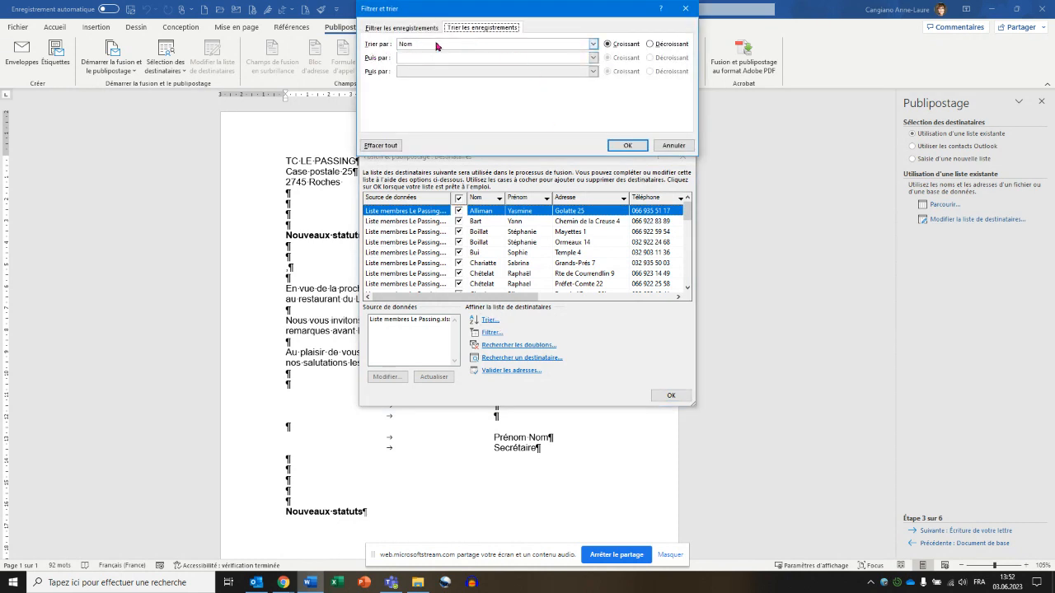
click(433, 44)
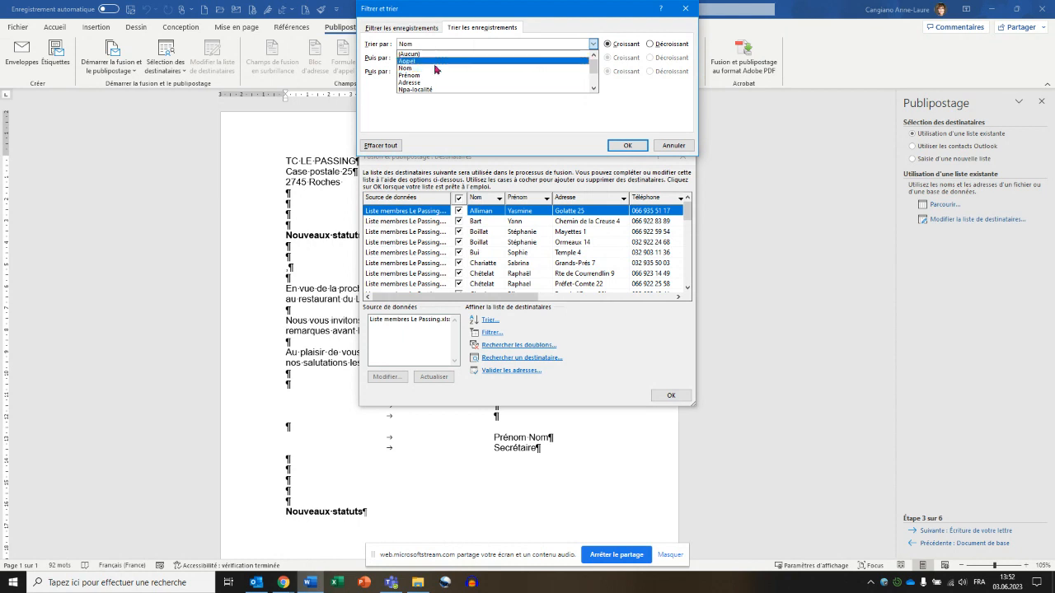
scroll(437, 91, down, 1)
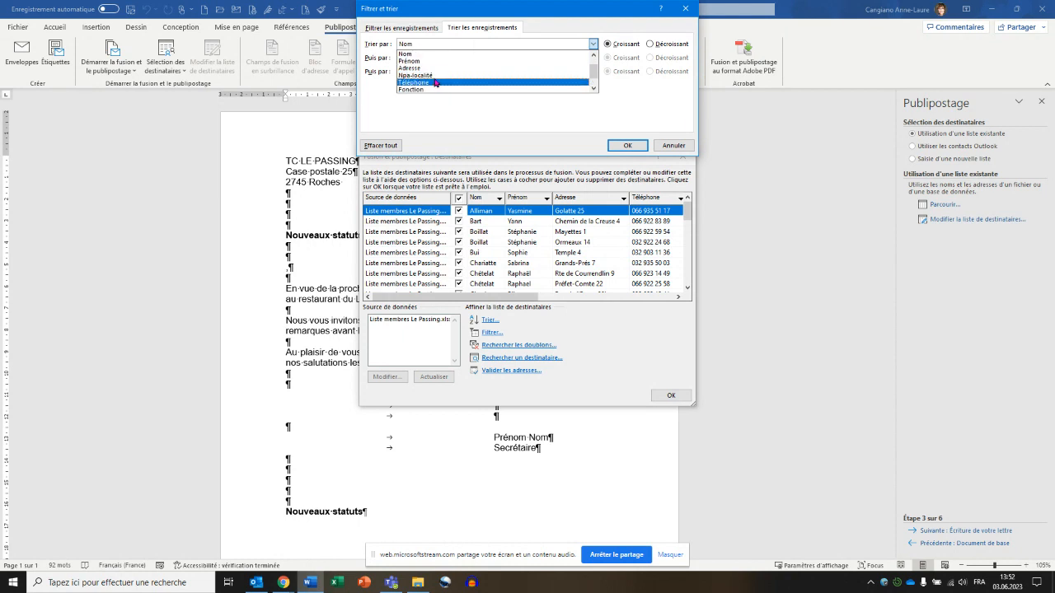
click(434, 76)
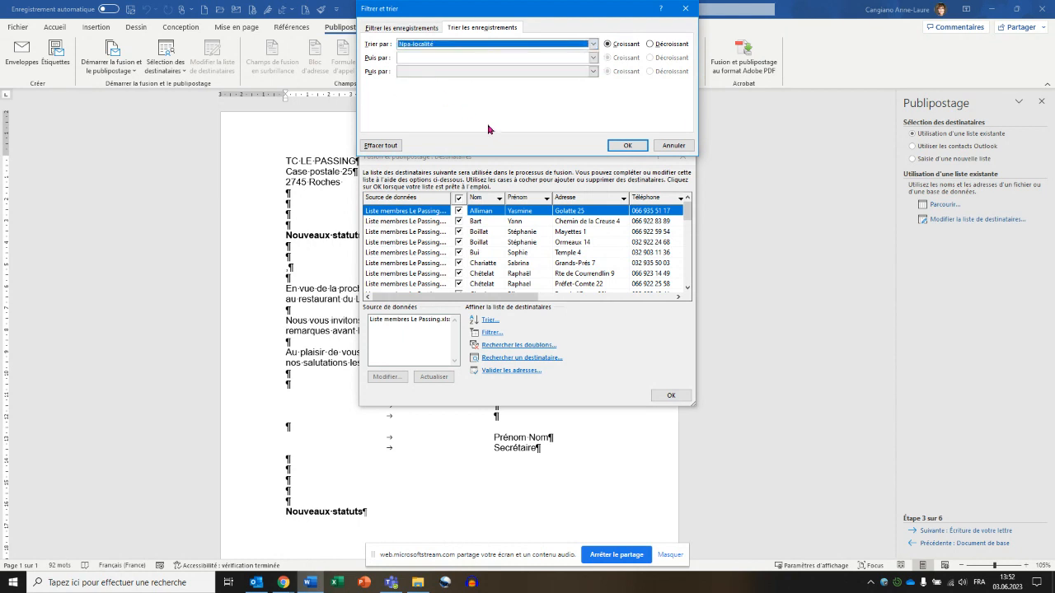
click(418, 59)
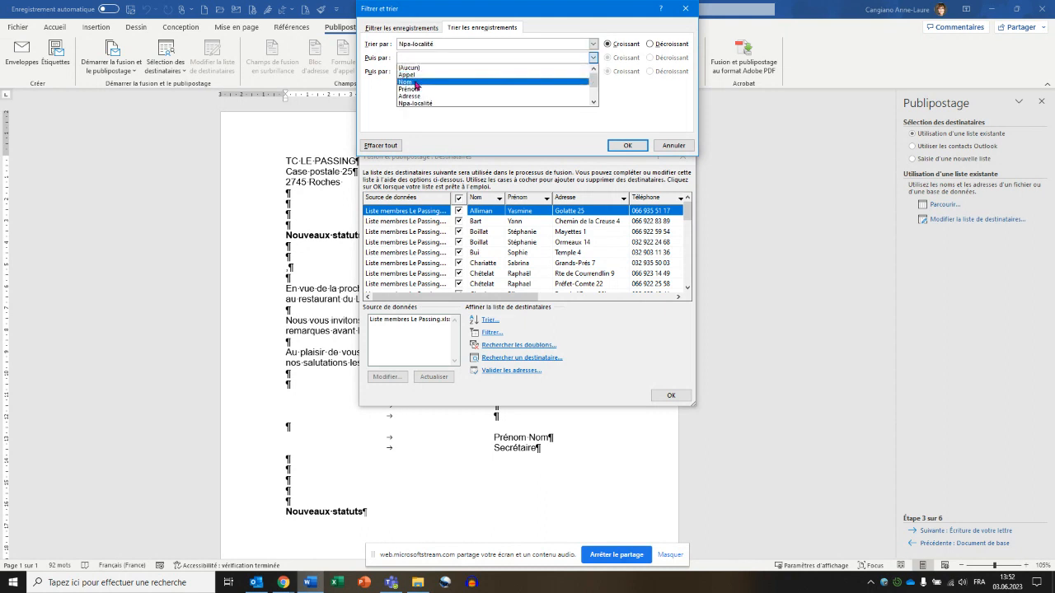
click(416, 85)
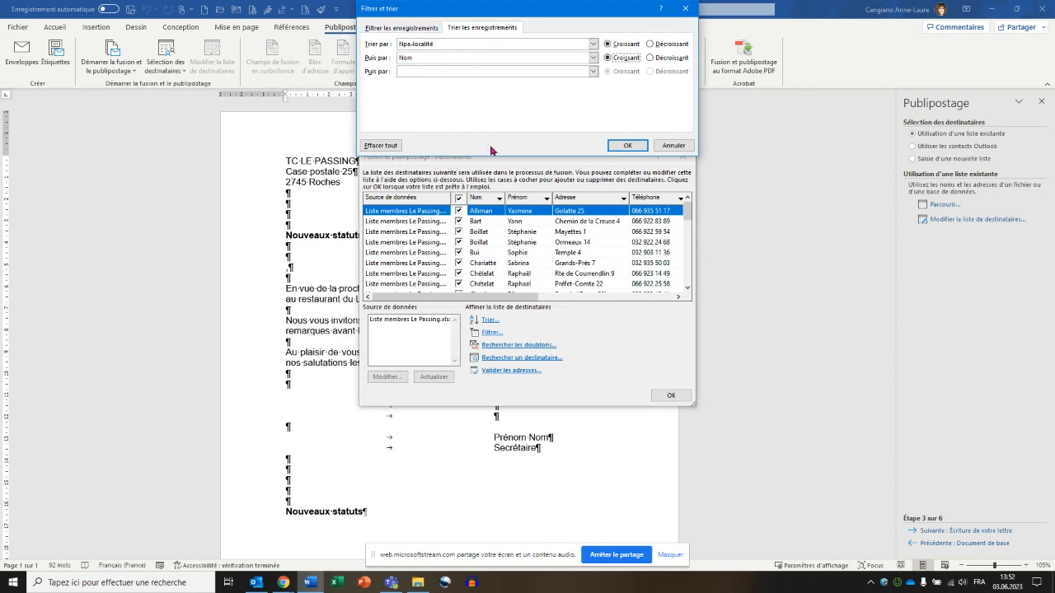
click(619, 146)
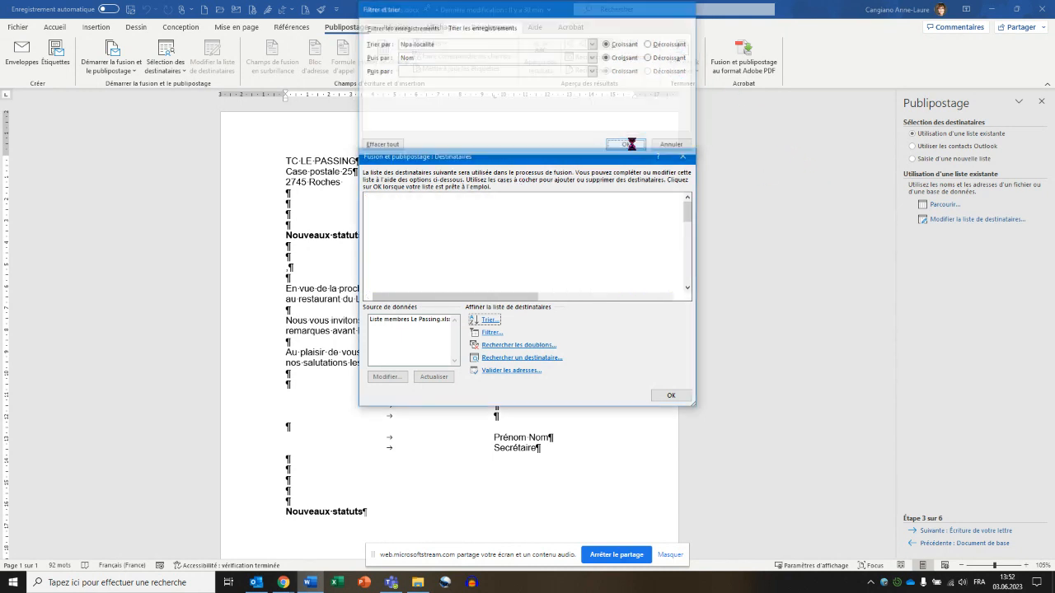
Filter the recipient list on the Membres column to keep only the Actif entries
click(678, 297)
click(679, 296)
click(678, 297)
click(680, 300)
click(680, 300)
click(680, 300)
click(680, 300)
click(680, 300)
click(680, 300)
click(680, 300)
click(680, 300)
click(680, 300)
click(680, 300)
click(680, 300)
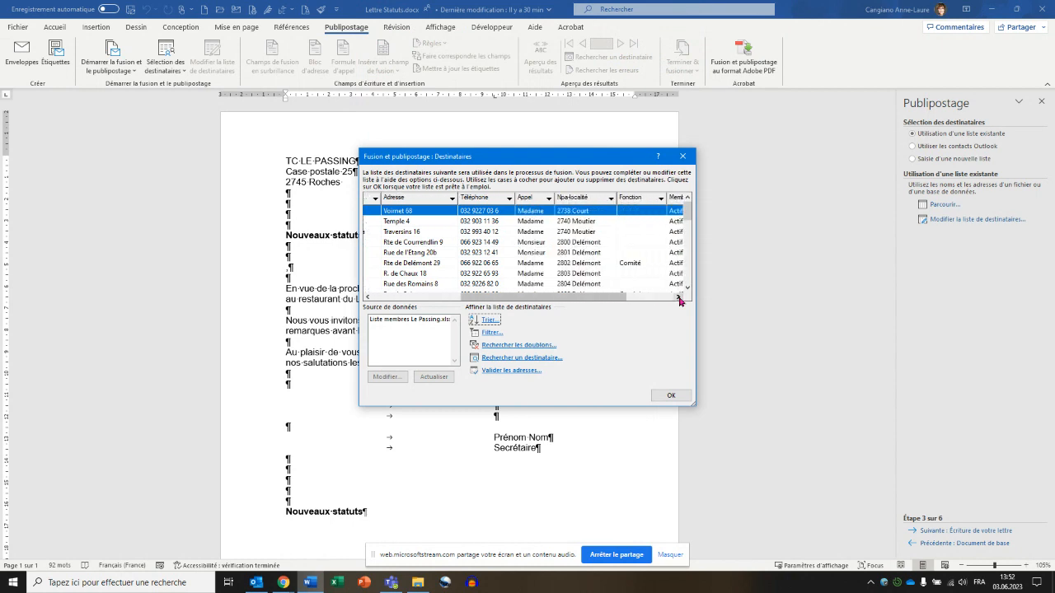
click(680, 300)
click(679, 300)
click(680, 299)
click(680, 300)
click(680, 300)
click(680, 300)
click(680, 300)
click(680, 300)
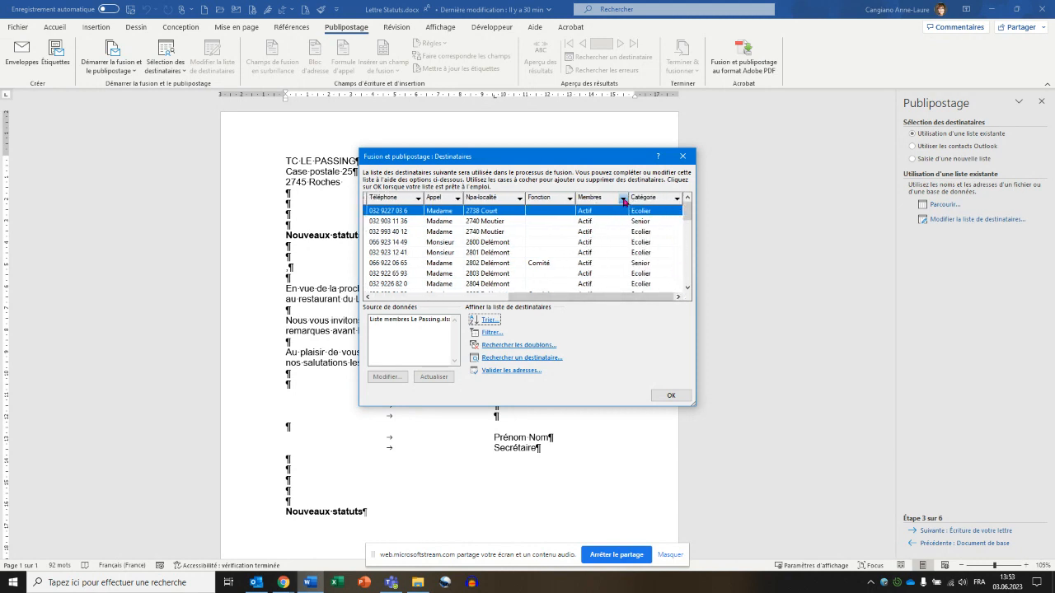
click(623, 199)
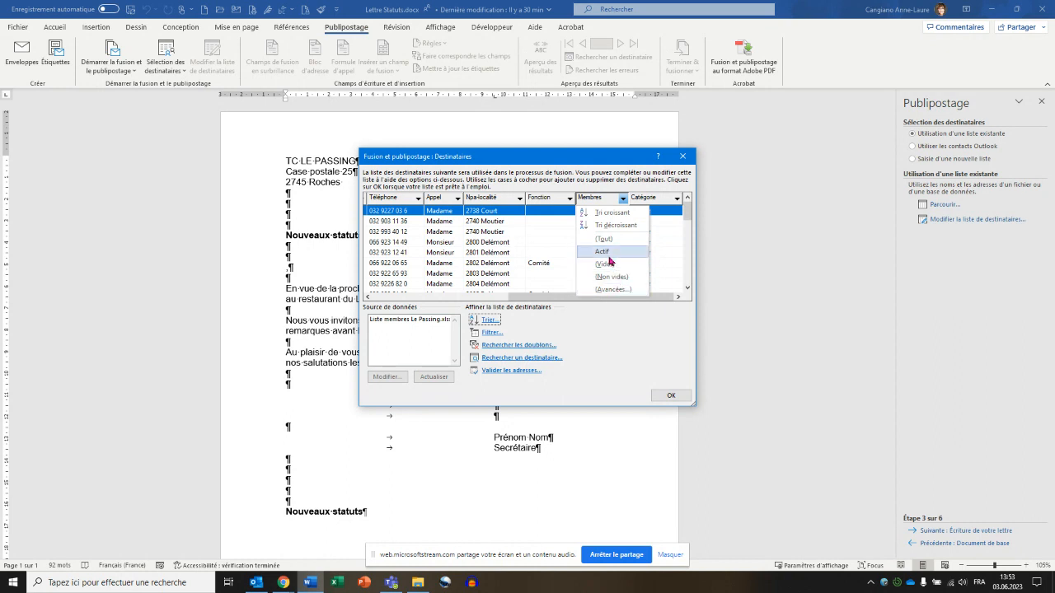
click(602, 253)
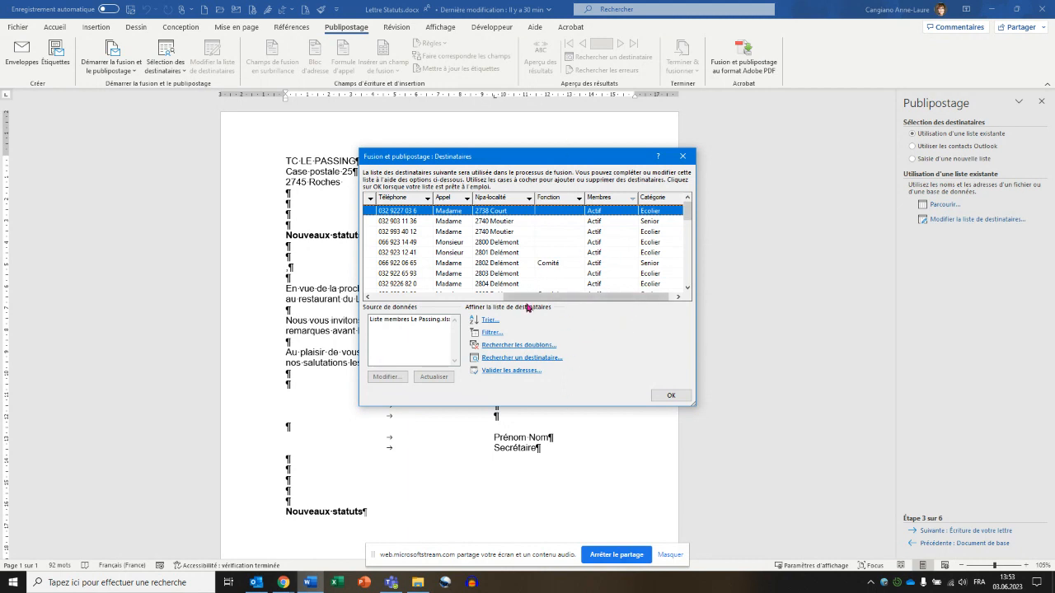
Review the Membres filter criterion and the Et/Ou operators offered for combining it with a second condition
click(492, 332)
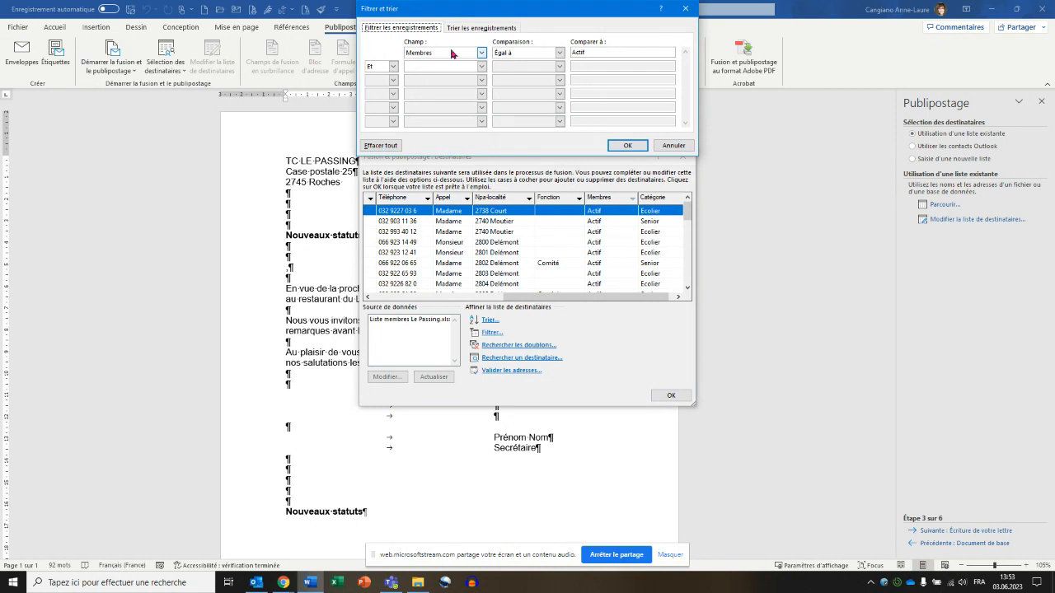
click(394, 67)
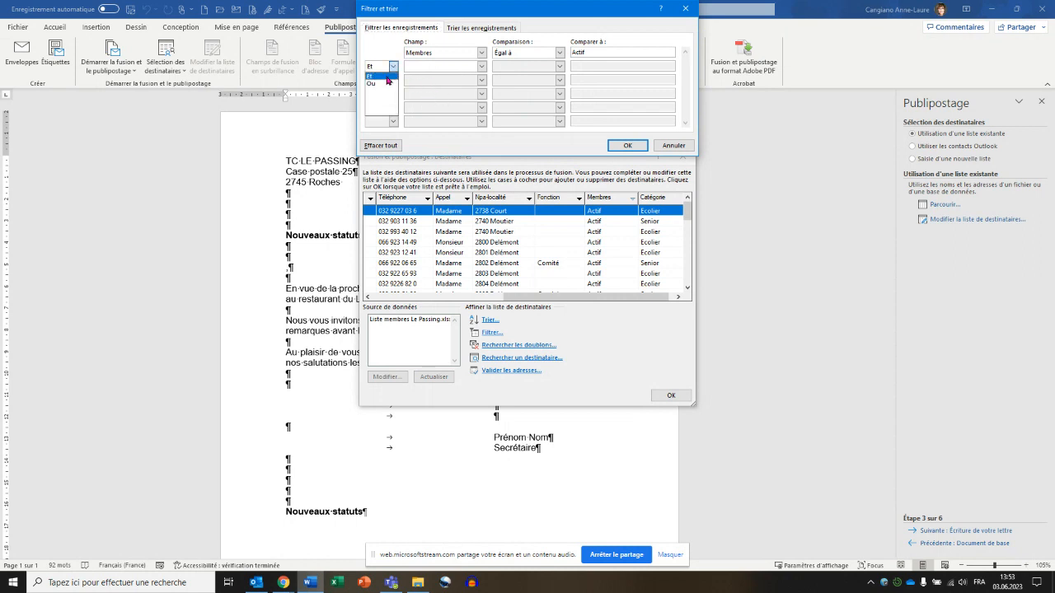
click(395, 67)
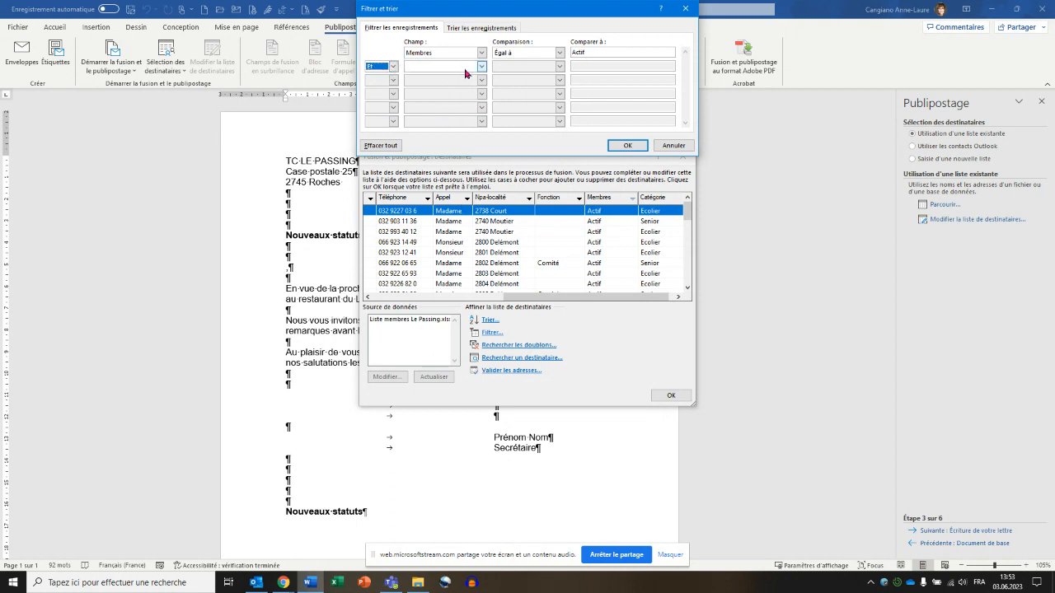
click(393, 67)
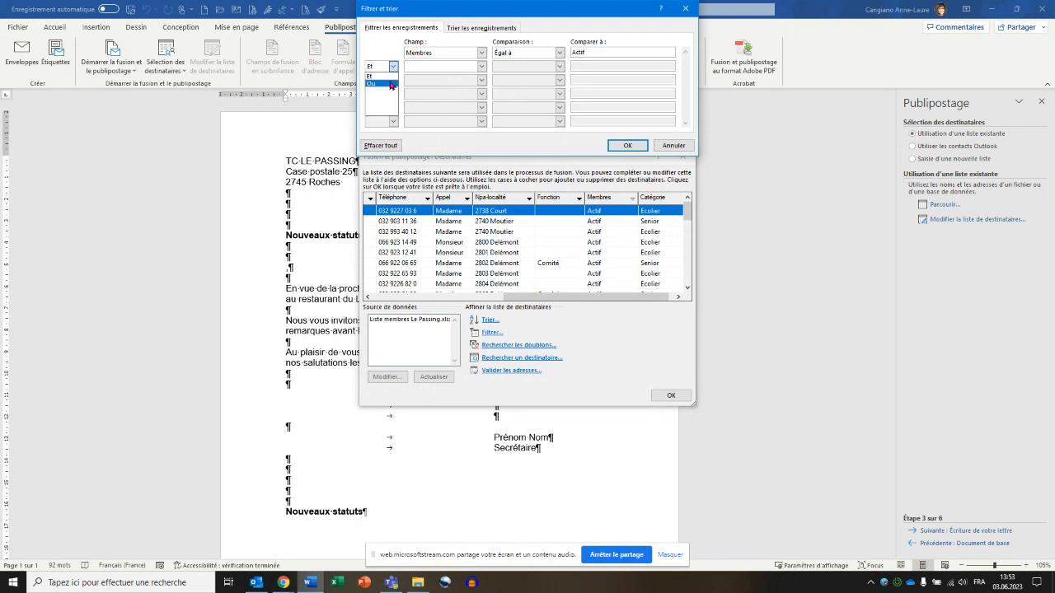
click(394, 68)
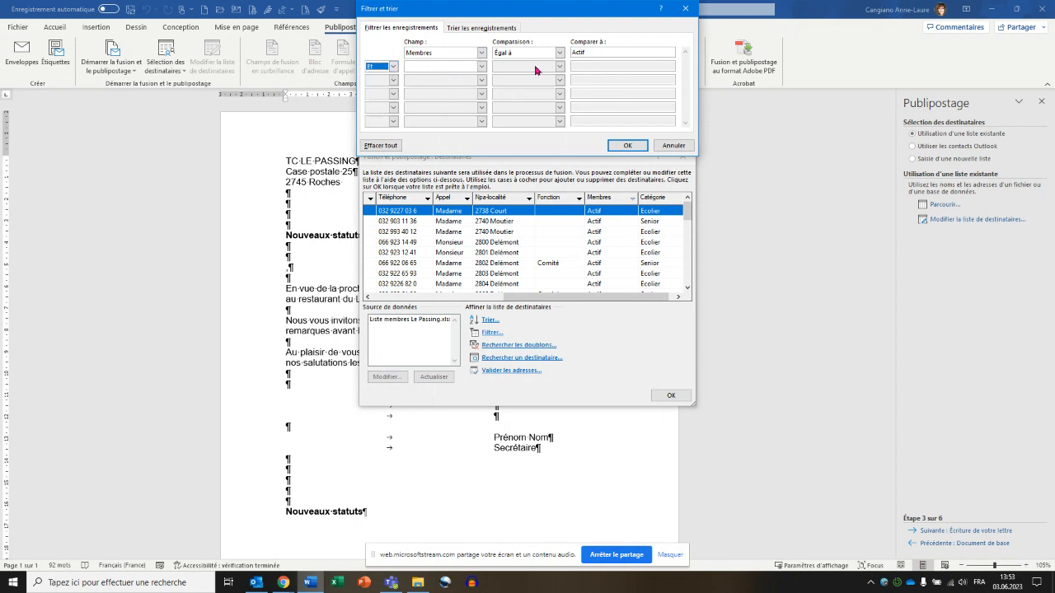
click(628, 146)
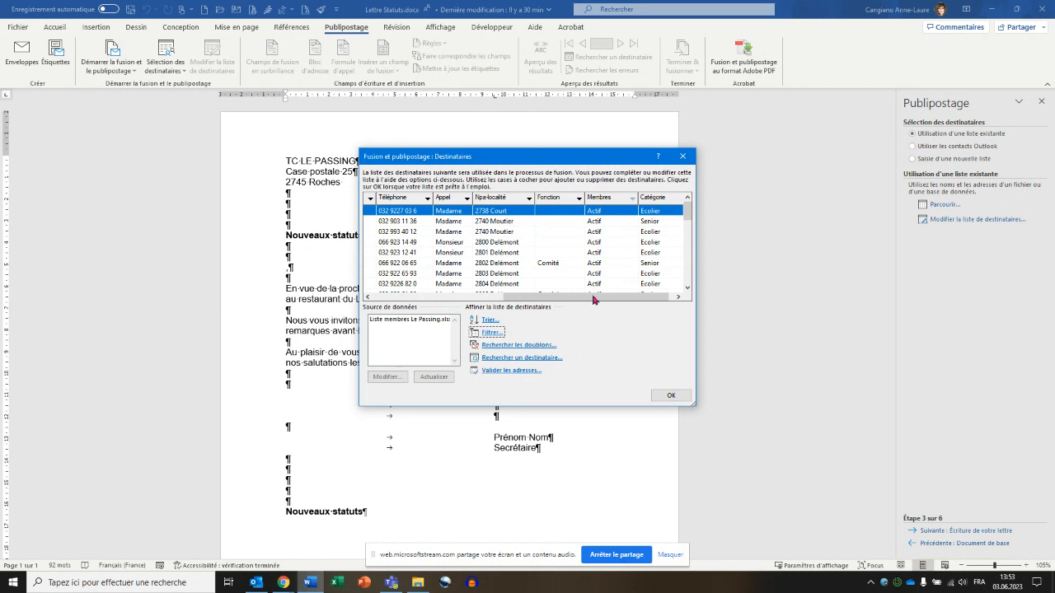
Accept the recipient list and advance the wizard to the letter-writing stage (Écriture de votre lettre)
click(672, 397)
click(967, 532)
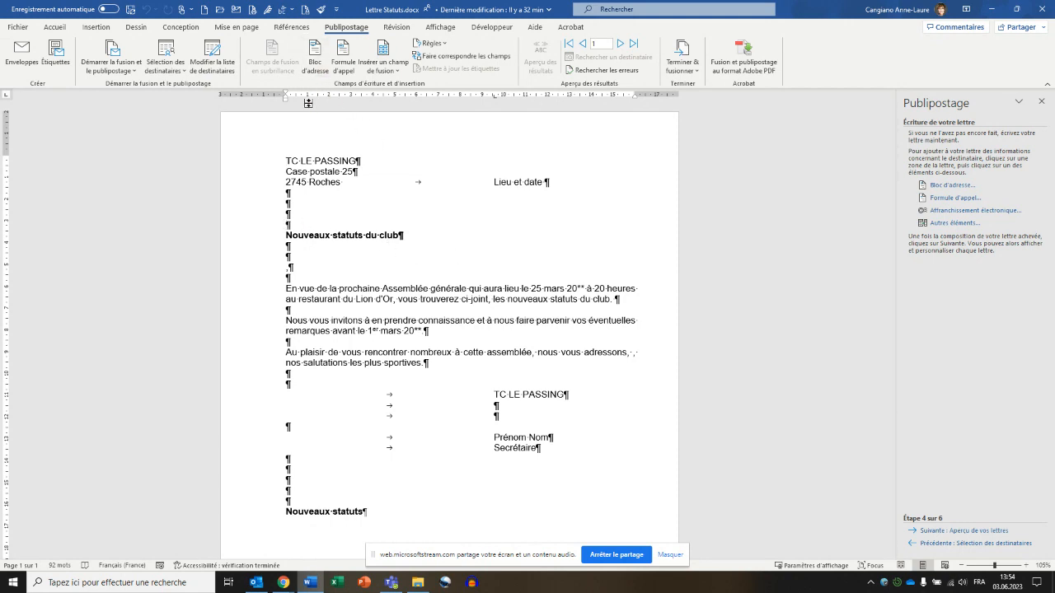
Indent the empty paragraph just above the "Nouveaux statuts du club" title to about 9 cm
mouse_move(285, 102)
mouse_down()
mouse_move(494, 110)
mouse_move(485, 113)
mouse_up()
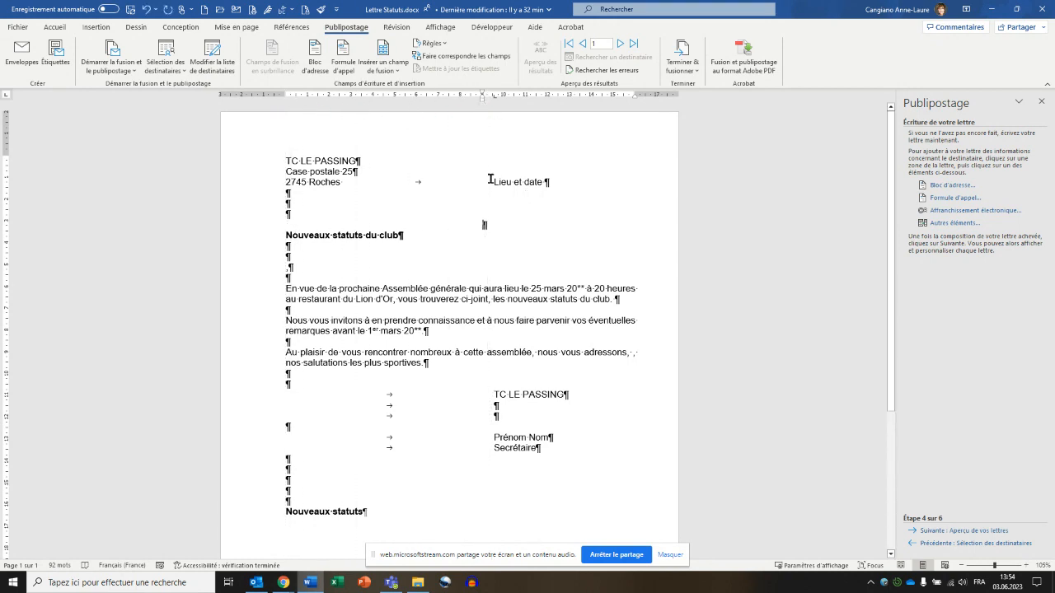
click(492, 181)
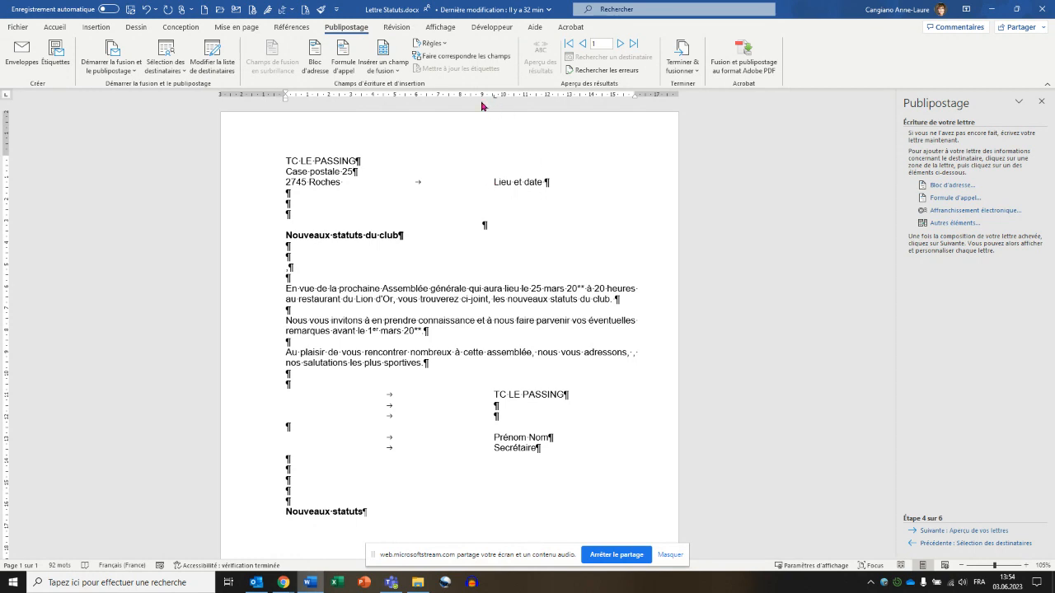
Move the tab stop of the "Lieu et date" line to about 9 cm
drag(494, 99, 483, 97)
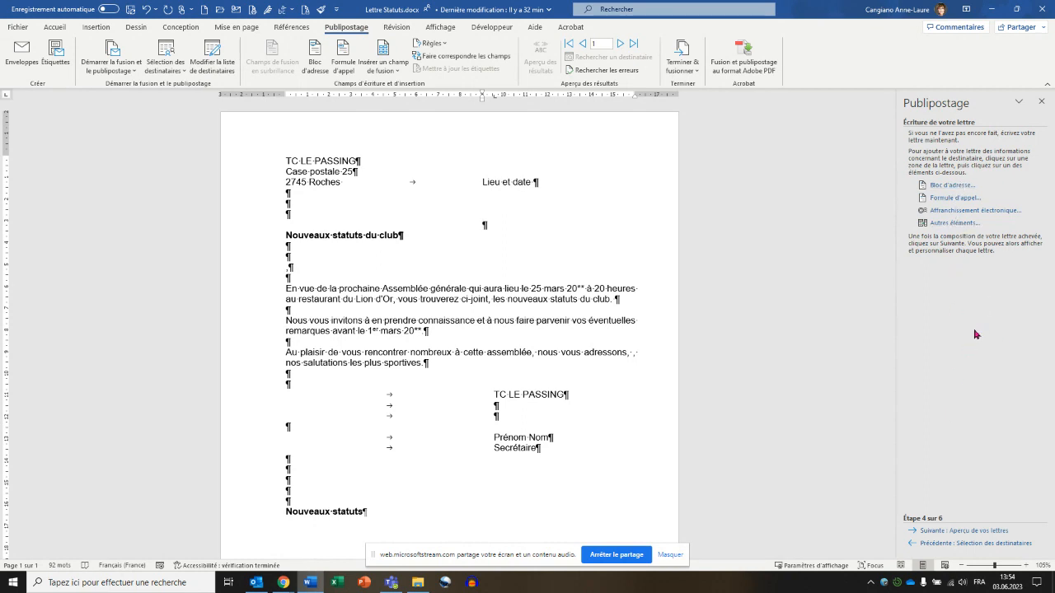
Insert the merge fields Appel, Prénom, Nom, Adresse and Npa-localité in the indented paragraph above the "Nouveaux statuts du club" title
click(942, 224)
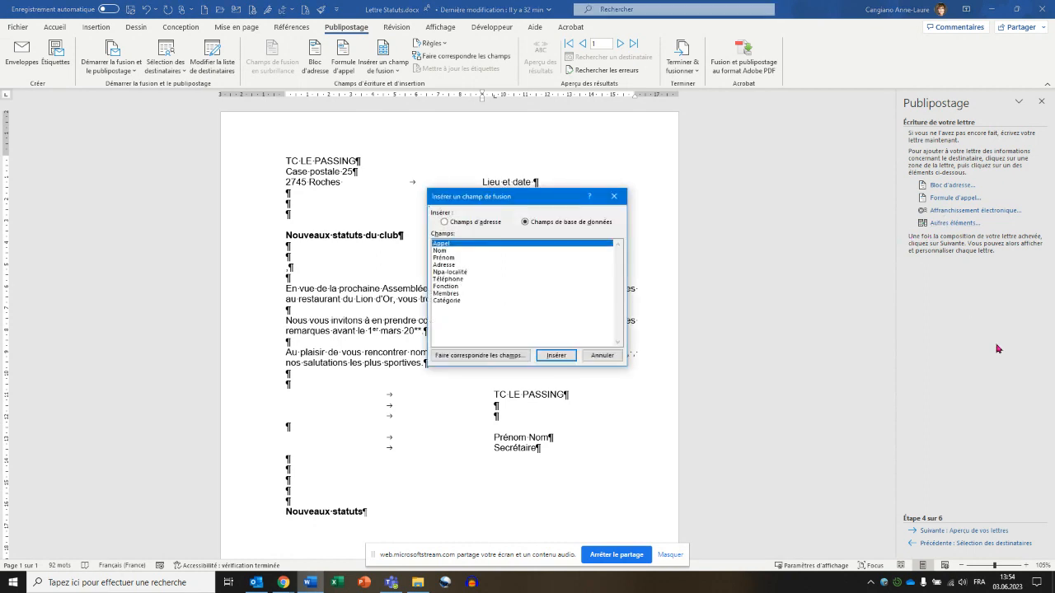
double_click(443, 244)
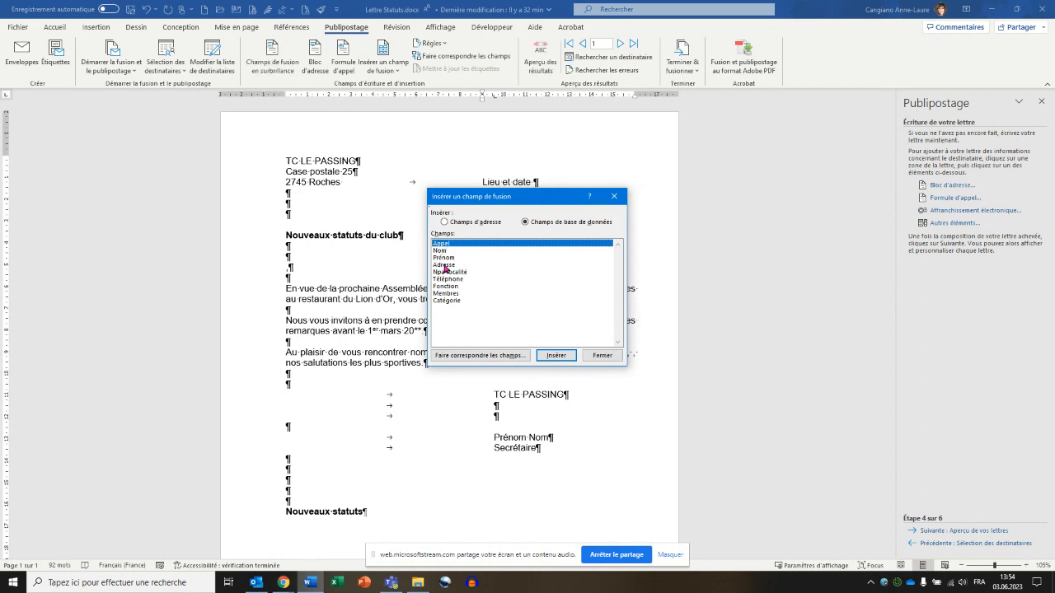
click(446, 257)
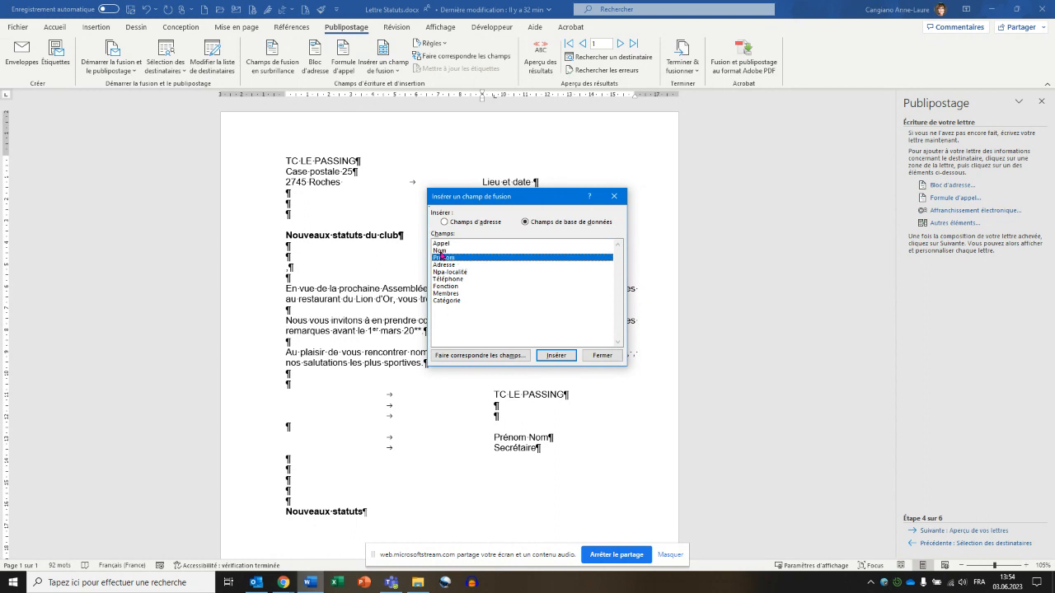
click(442, 252)
double_click(448, 265)
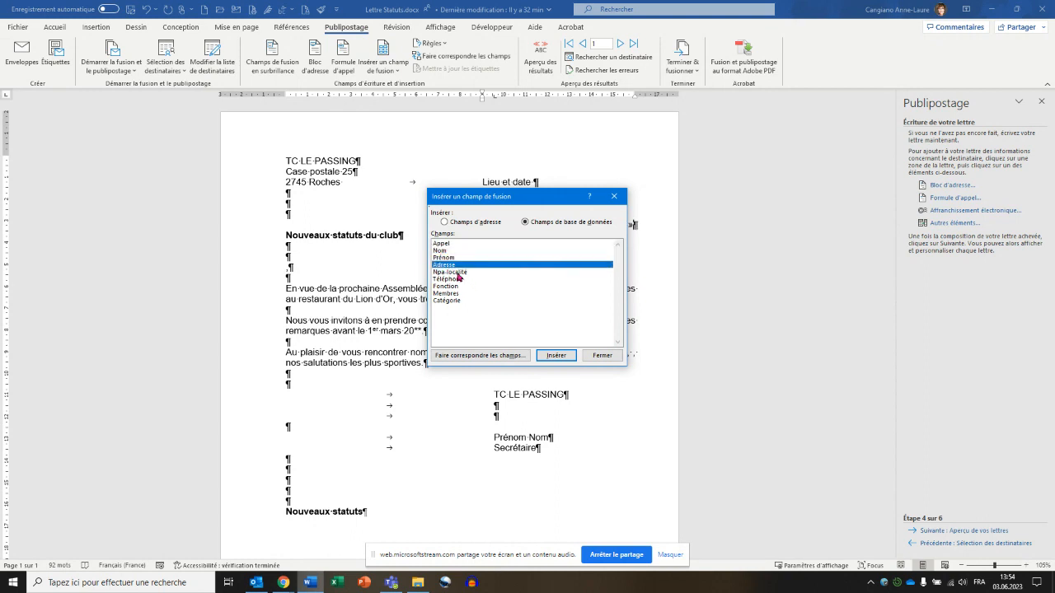
double_click(457, 273)
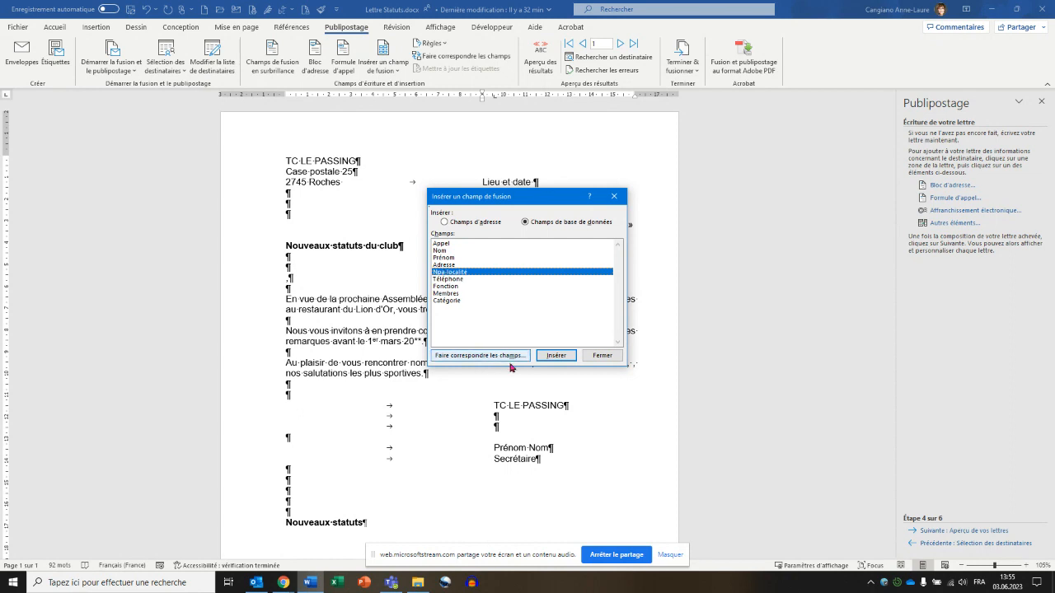
drag(525, 202, 523, 306)
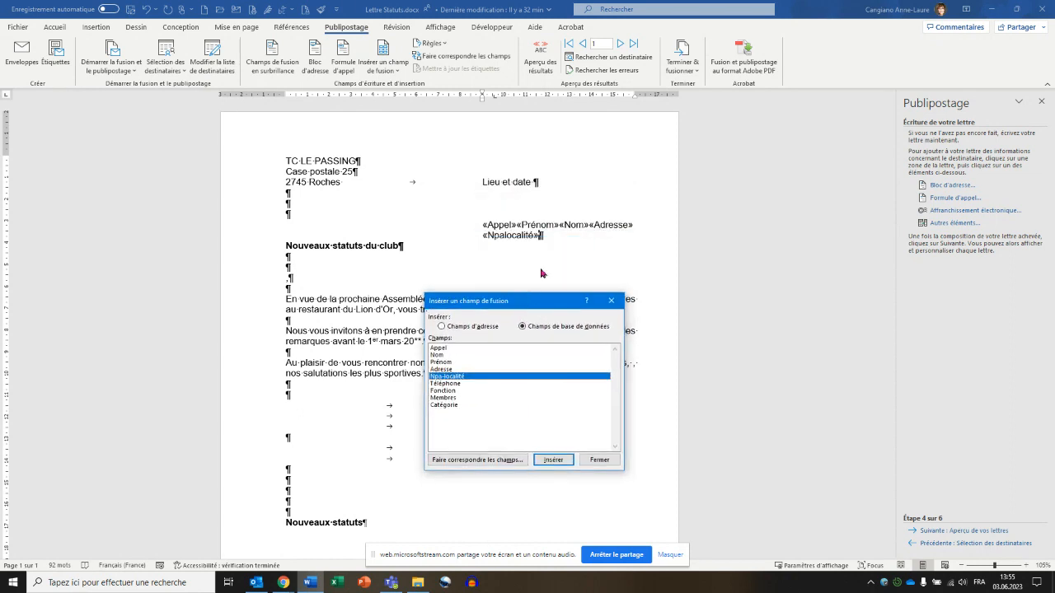
click(600, 460)
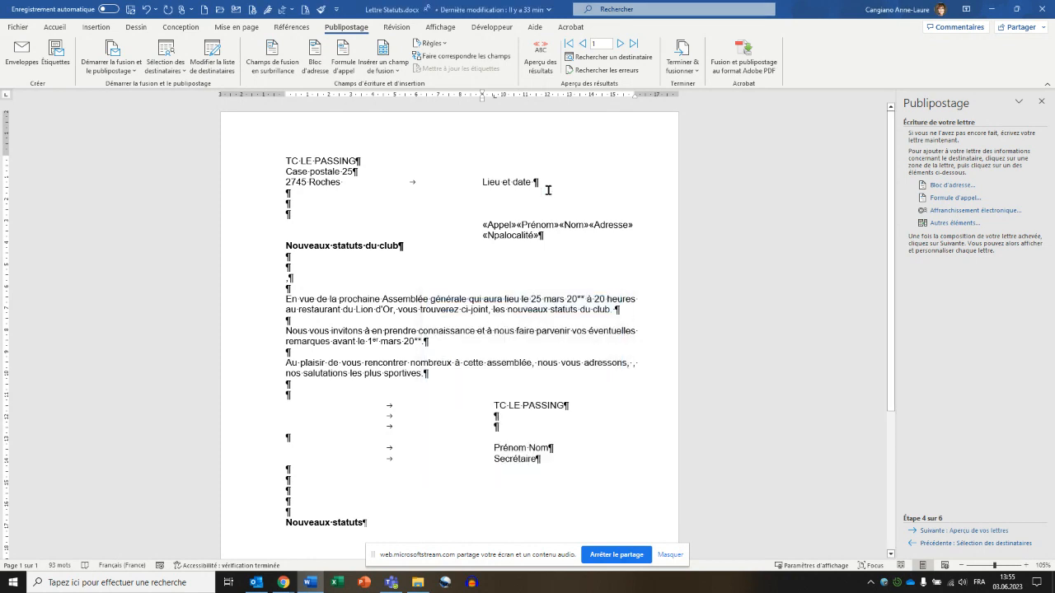
Arrange the address fields on four lines: Appel, Prénom and Nom separated by a space, Adresse, and Npalocalité
click(515, 223)
key(Return)
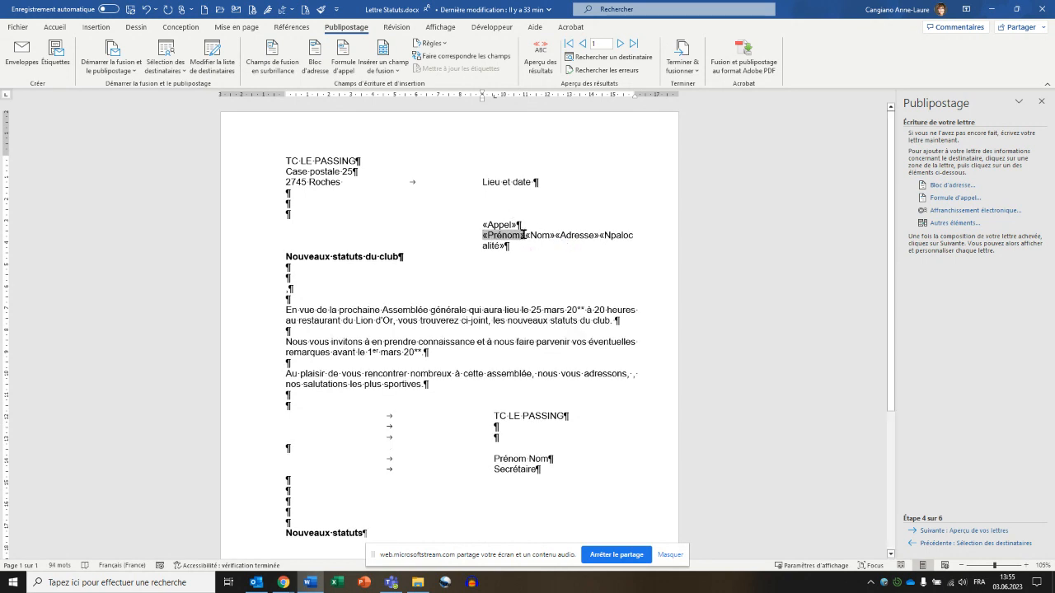
click(525, 235)
key(shift+Return)
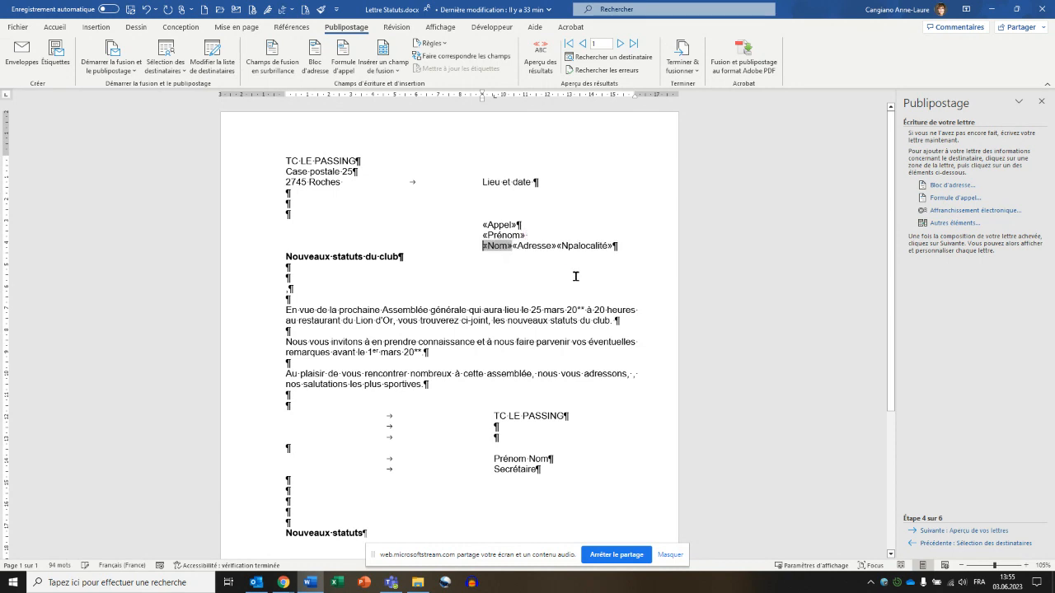
click(512, 246)
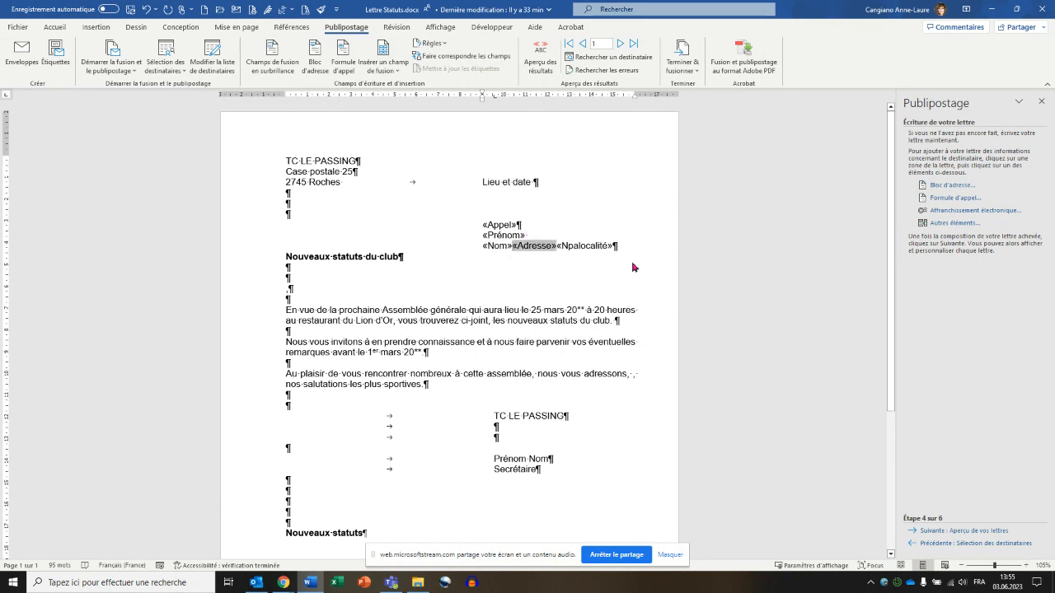
key(Return)
click(526, 248)
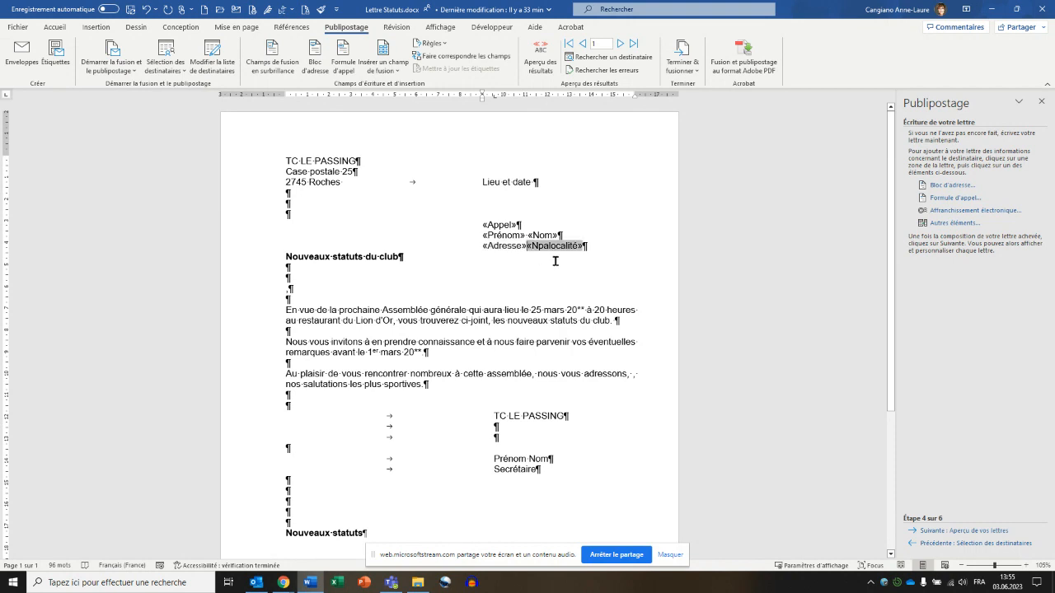
key(Return)
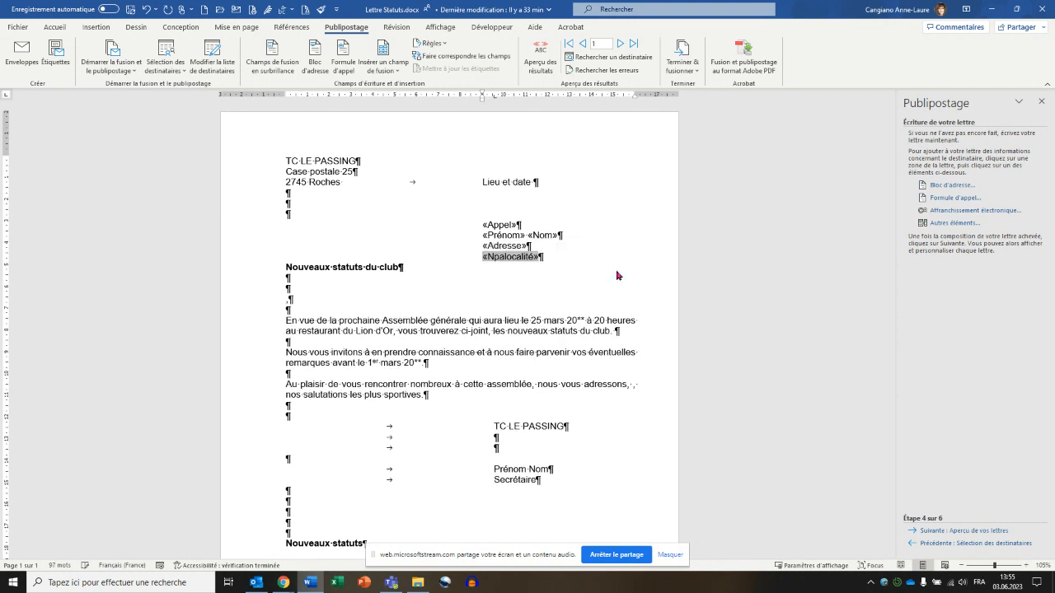
Add one blank line above the address block and four blank lines below it
click(341, 223)
key(Return)
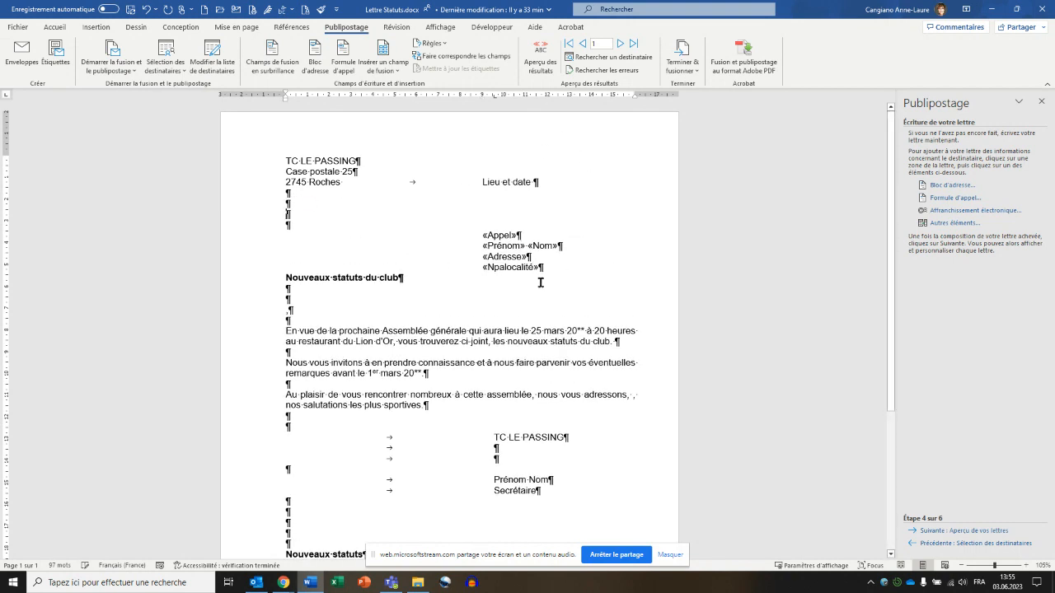
click(557, 269)
key(Return)
key(Return)
key(Return)
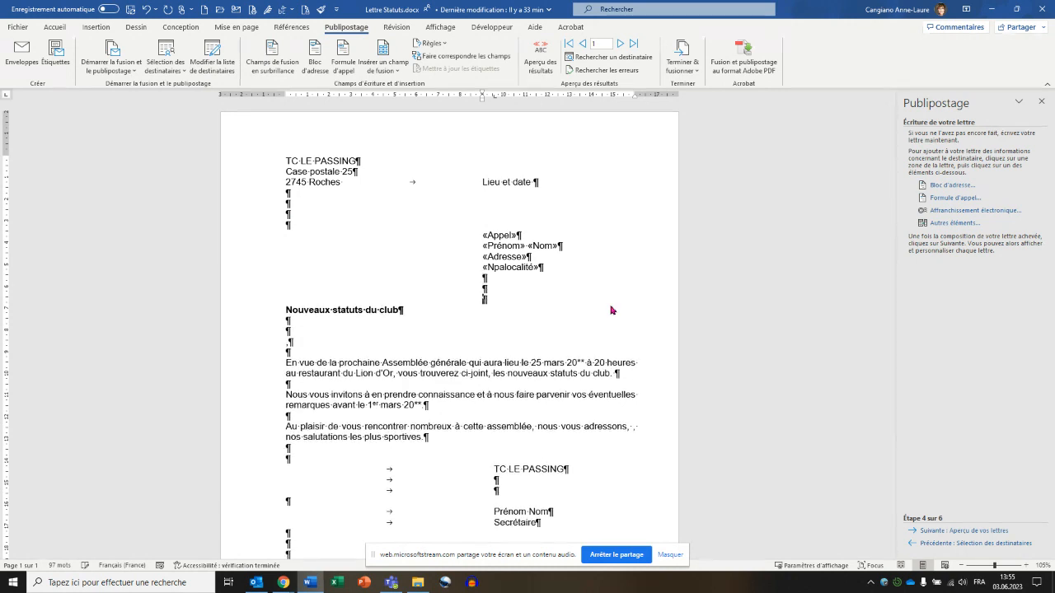
key(Return)
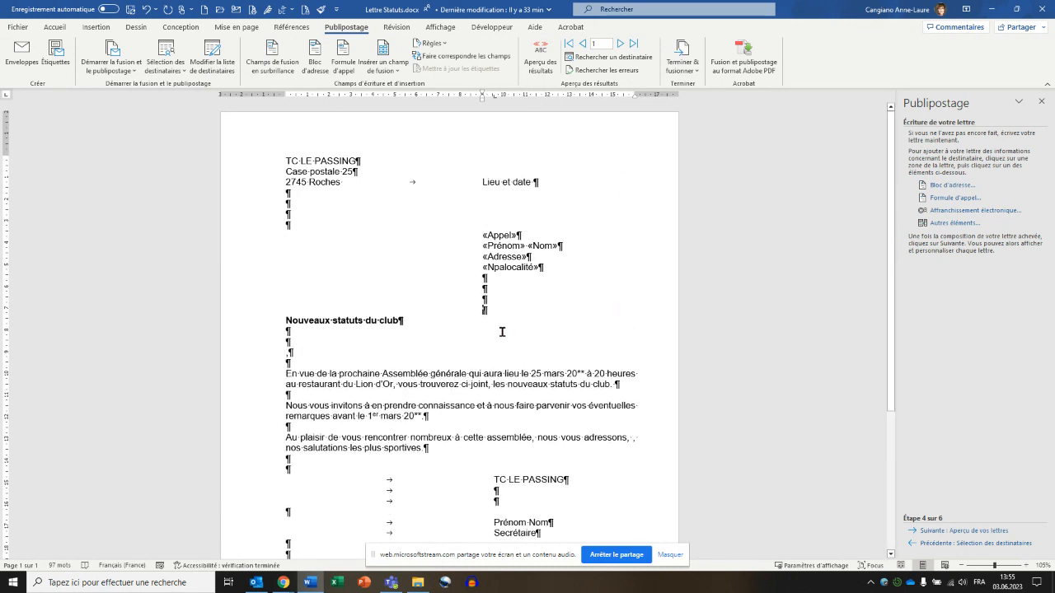
Insert the Appel merge field before the comma on the salutation line
scroll(482, 334, down, 1)
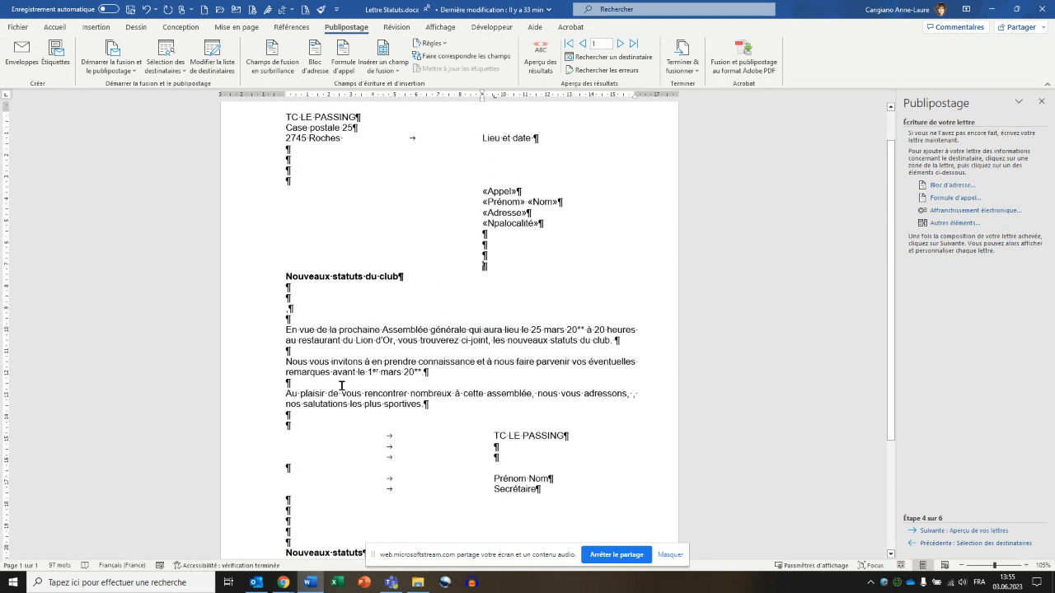
click(289, 306)
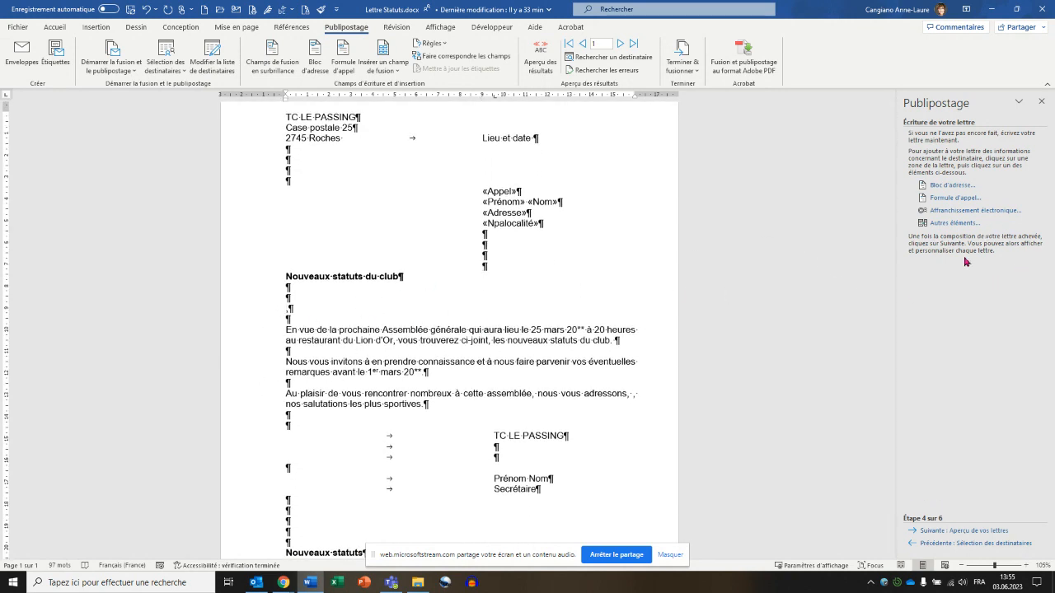
click(952, 224)
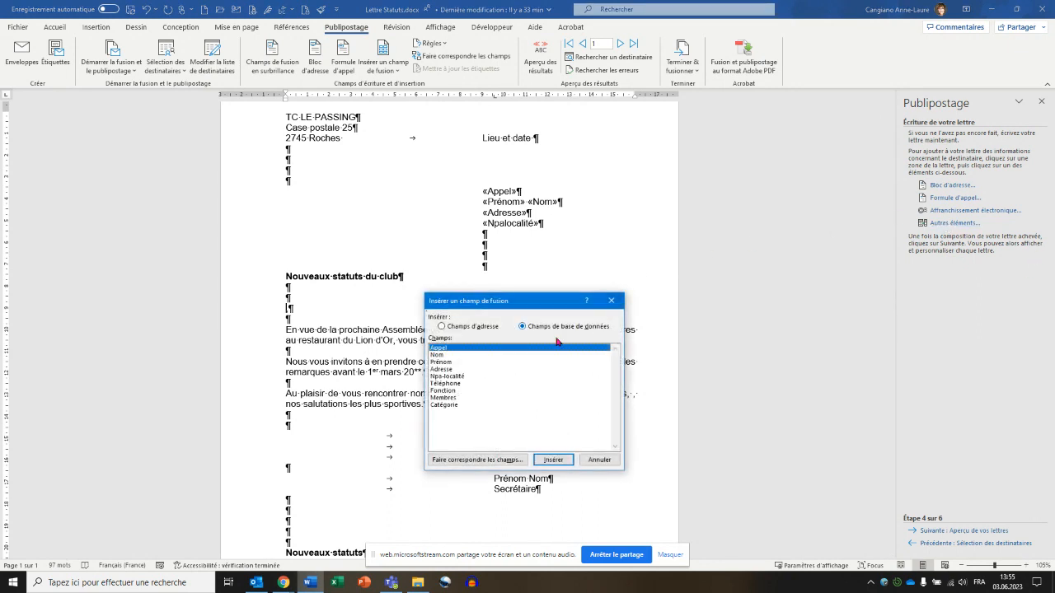
double_click(439, 349)
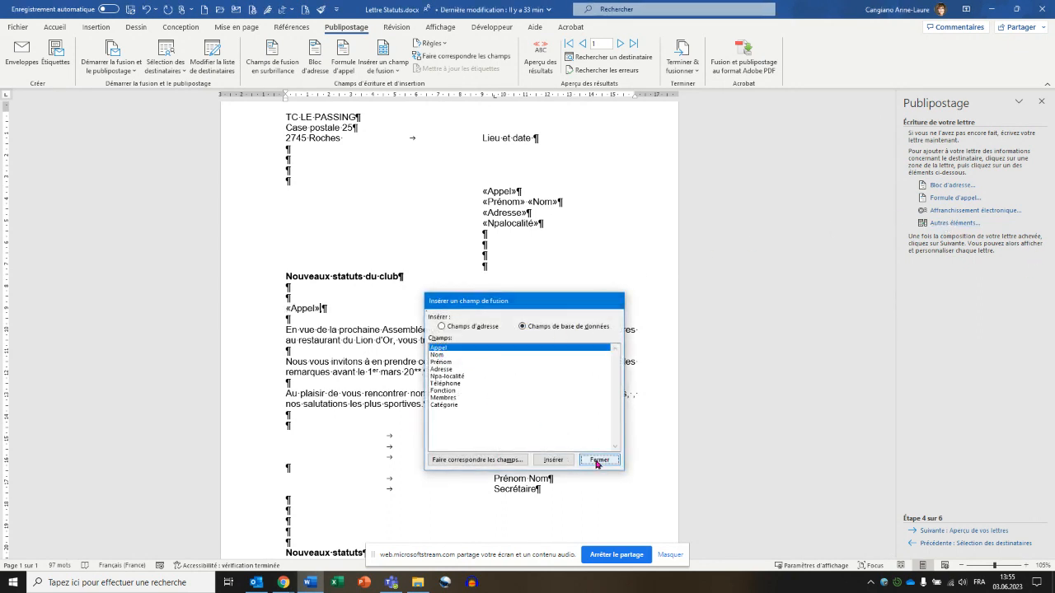
click(600, 459)
Insert the Appel merge field between the two commas after "nous vous adressons" in the closing sentence
scroll(358, 309, down, 1)
scroll(494, 346, down, 1)
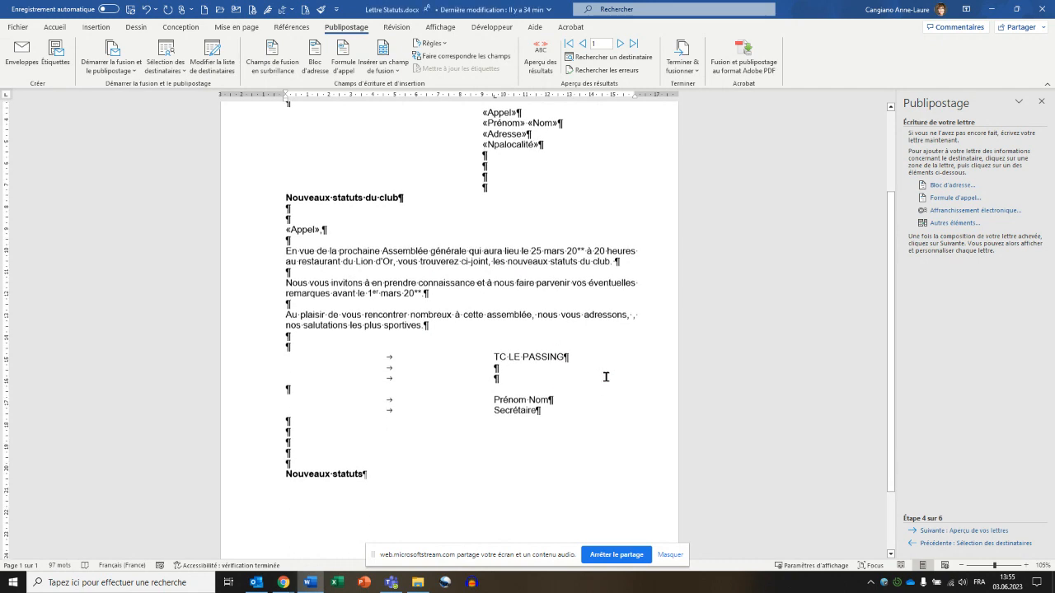
click(632, 315)
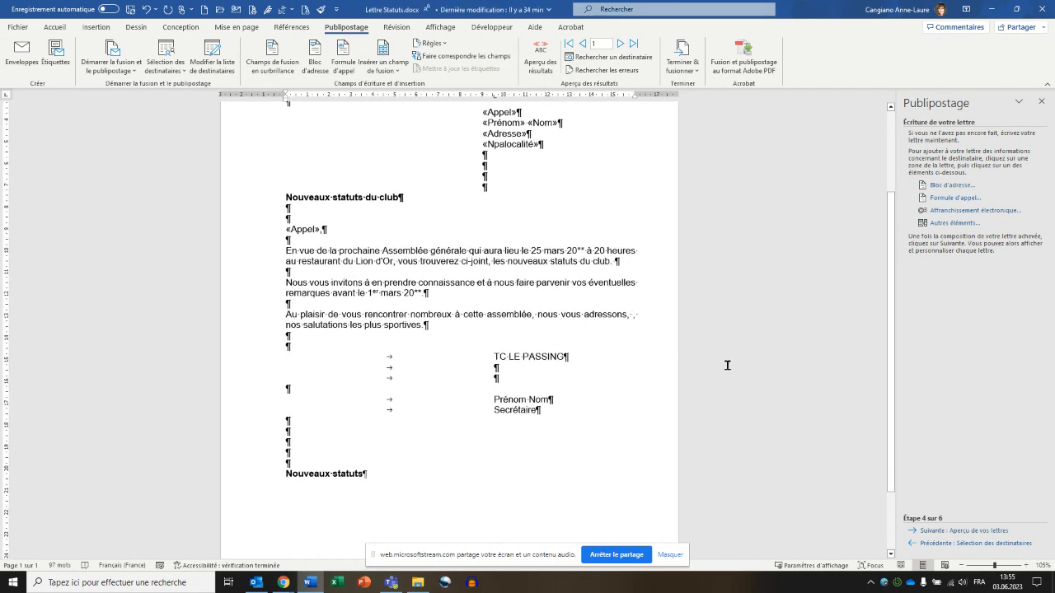
click(950, 223)
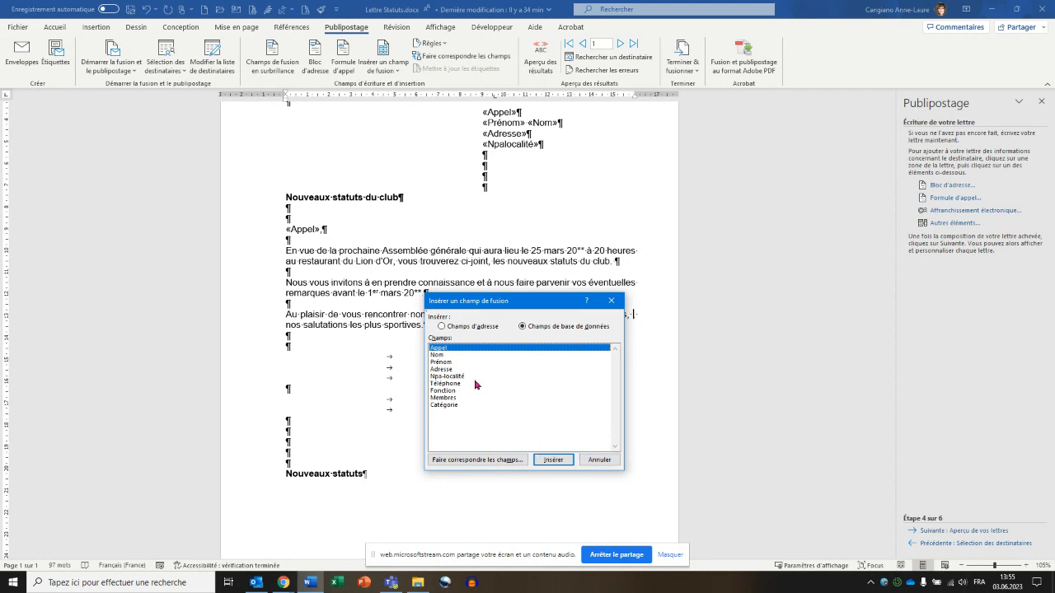
double_click(438, 348)
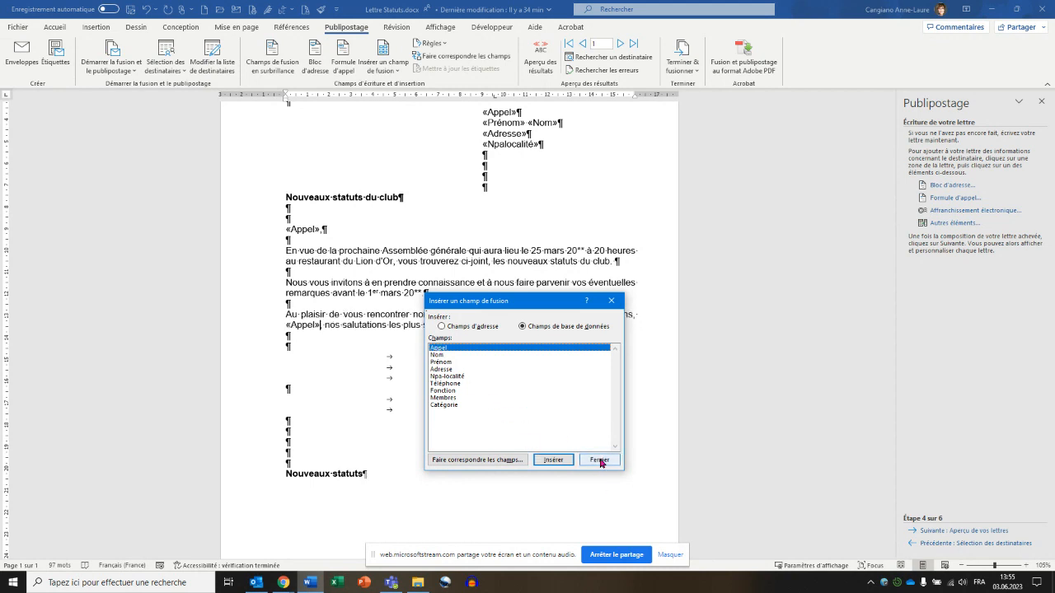
click(599, 460)
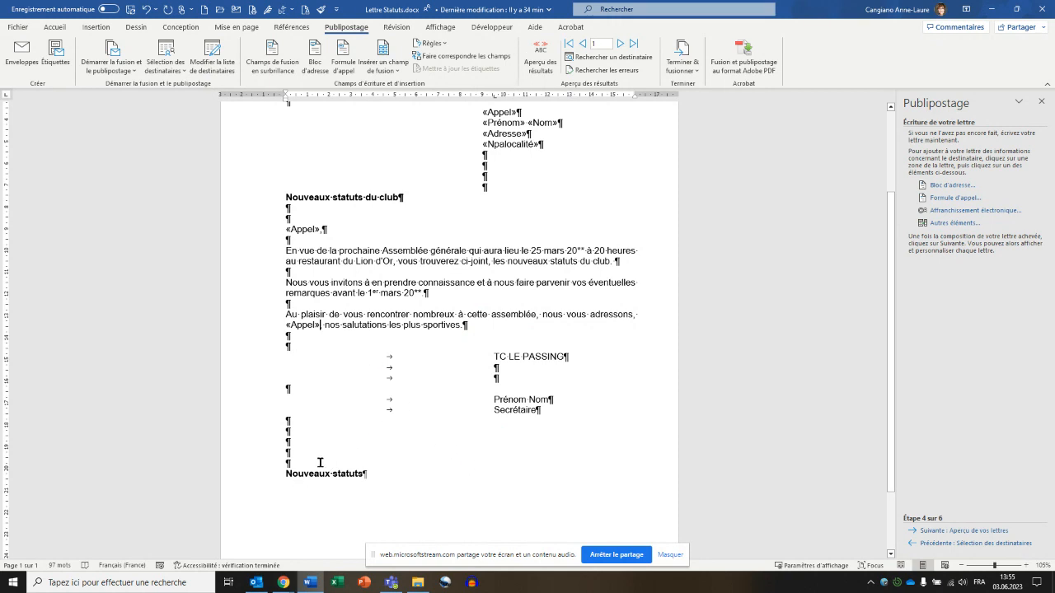
Add nine blank lines above the bold "Nouveaux statuts" enclosure note at the end of the letter
key(Return)
key(Return)
scroll(452, 465, down, 3)
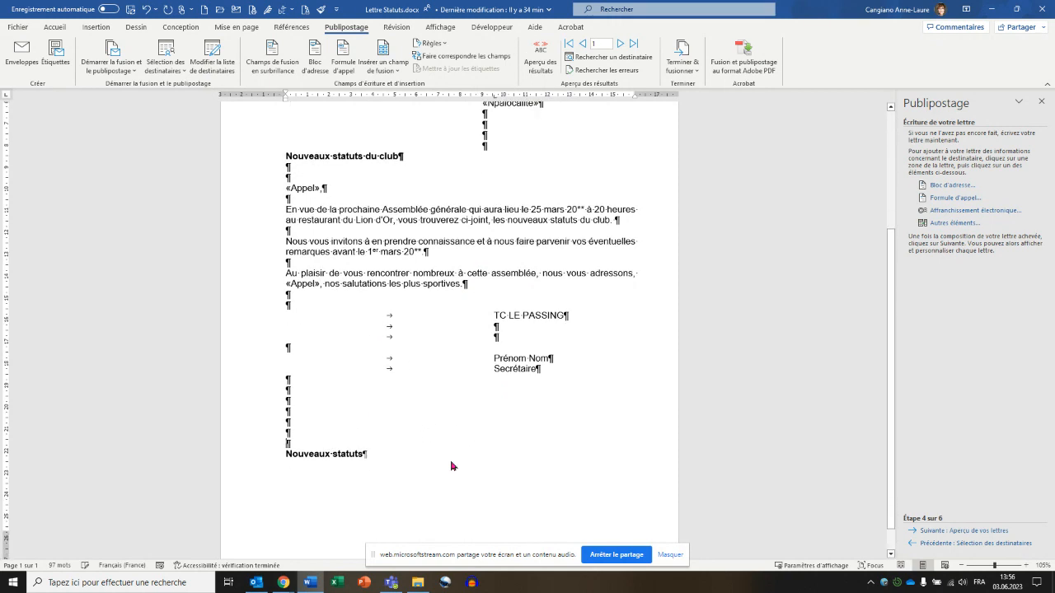
key(Return)
key(Return)
key(Return)
key(Return)
key(Return)
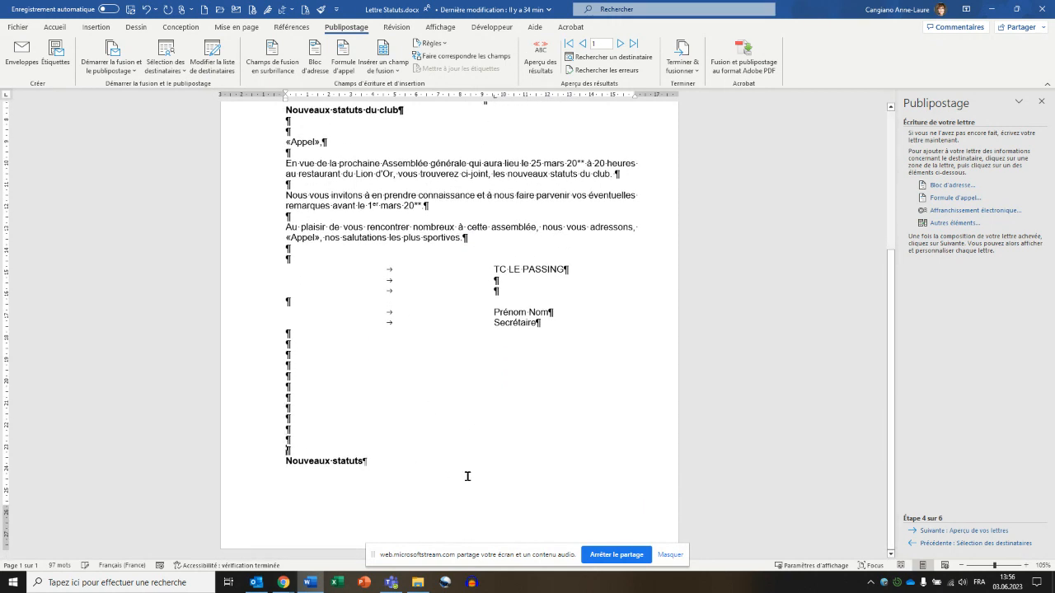
key(Return)
key(Return)
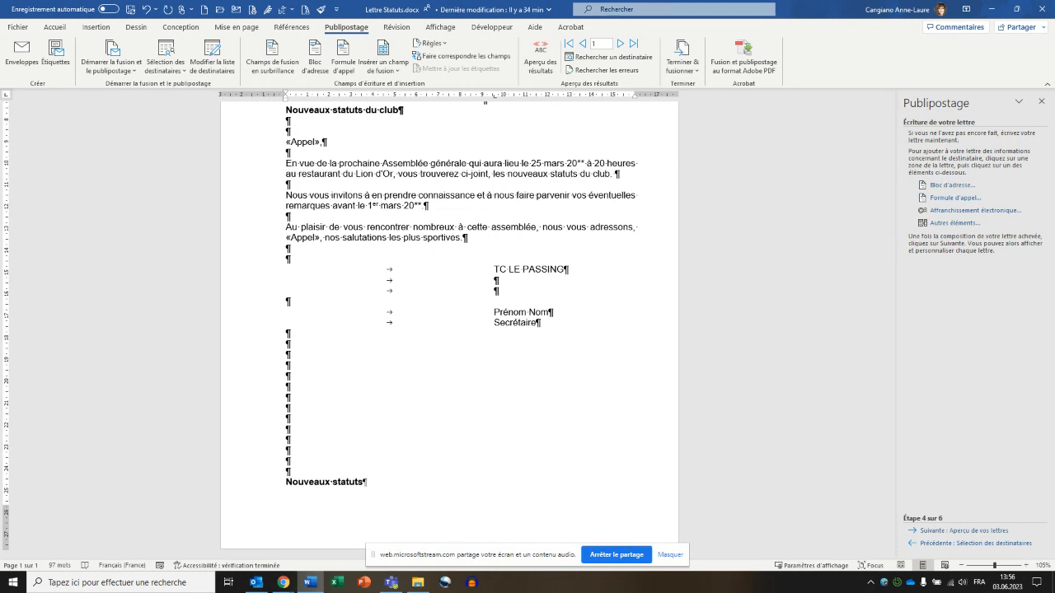
Advance the wizard to the preview stage (Aperçu de vos lettres) and check the first recipient's merged letter
click(964, 530)
scroll(591, 238, up, 4)
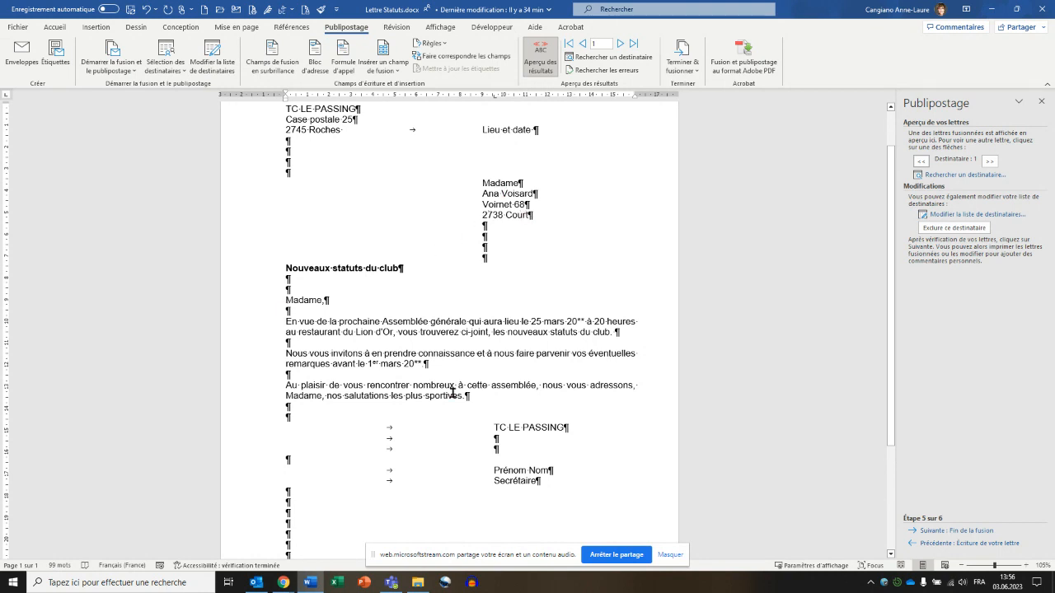
scroll(591, 438, down, 2)
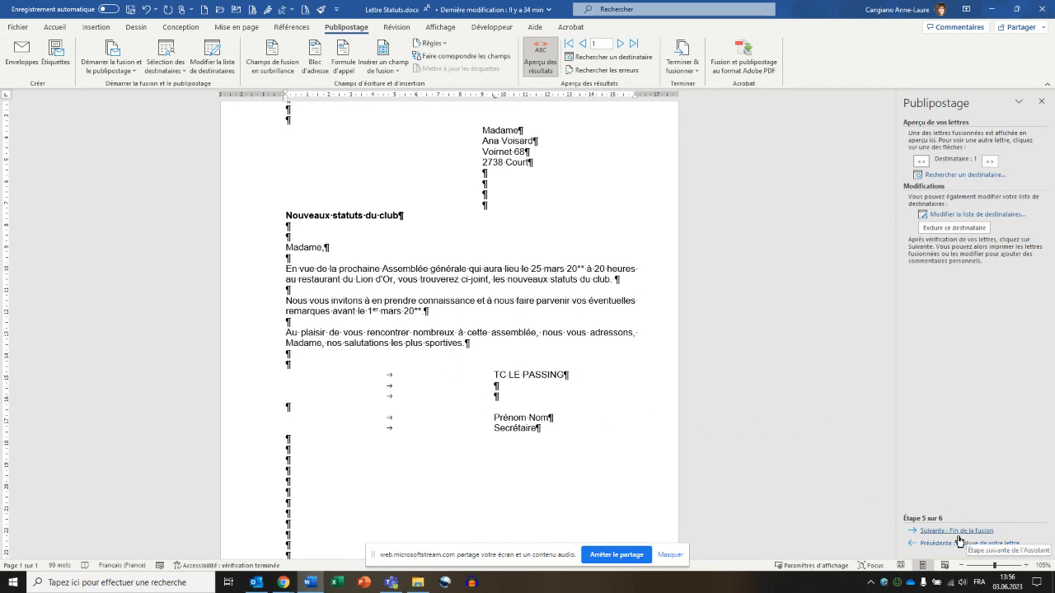
Join the title and the recipient's full name on one line of the address block, separated by a space
click(531, 132)
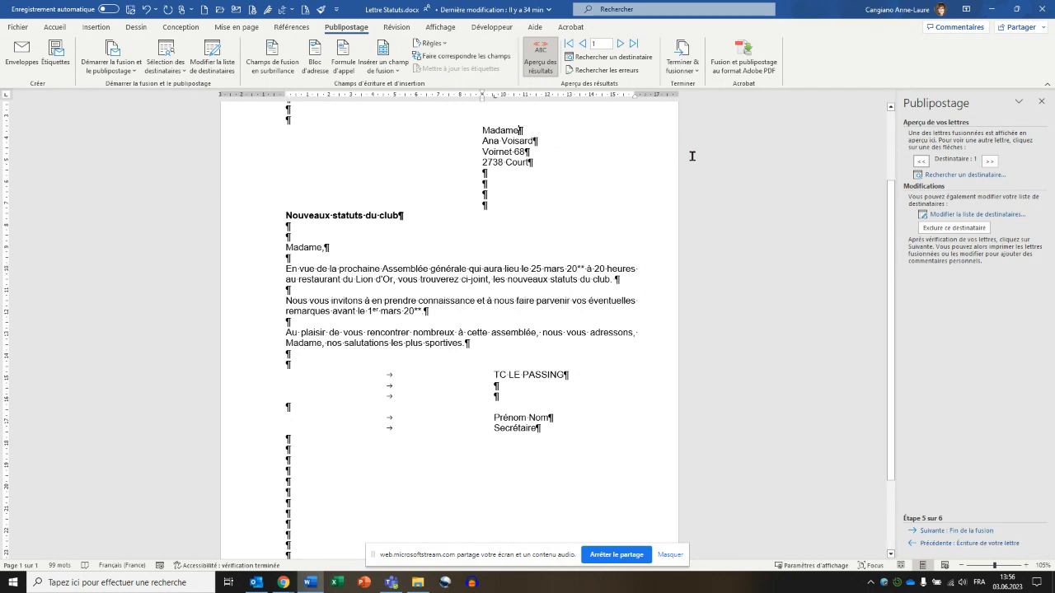
key(Delete)
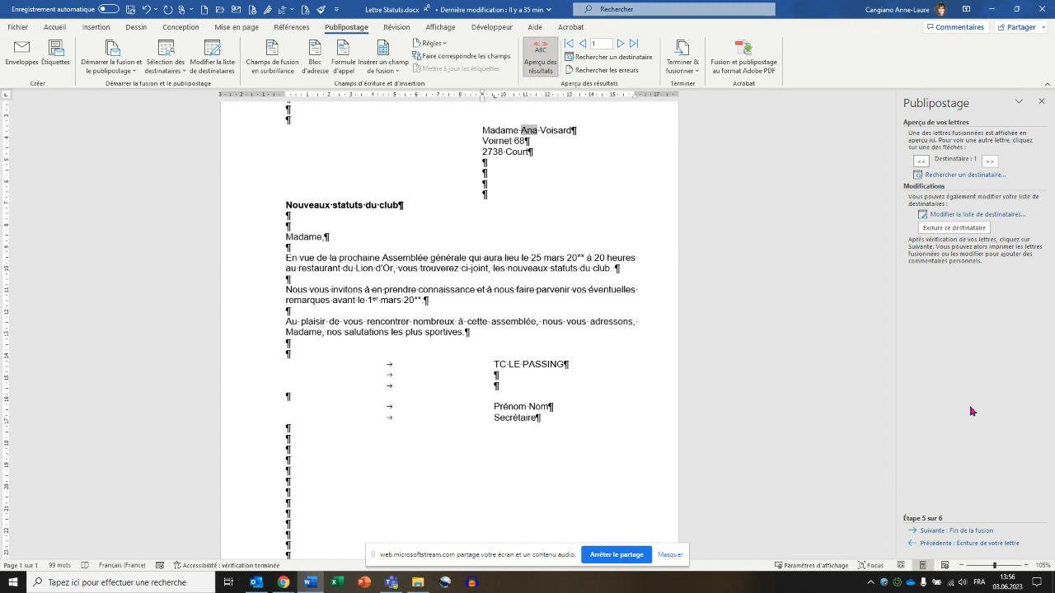
Advance the wizard to the final stage (Fin de la fusion) and highlight all merge fields in the letter
click(959, 531)
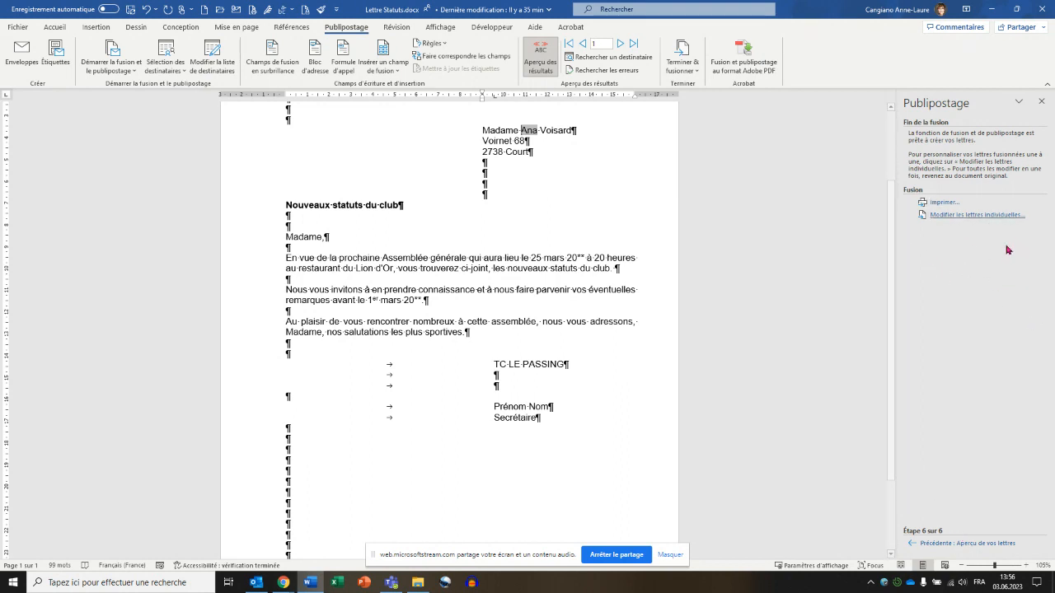
scroll(590, 353, up, 3)
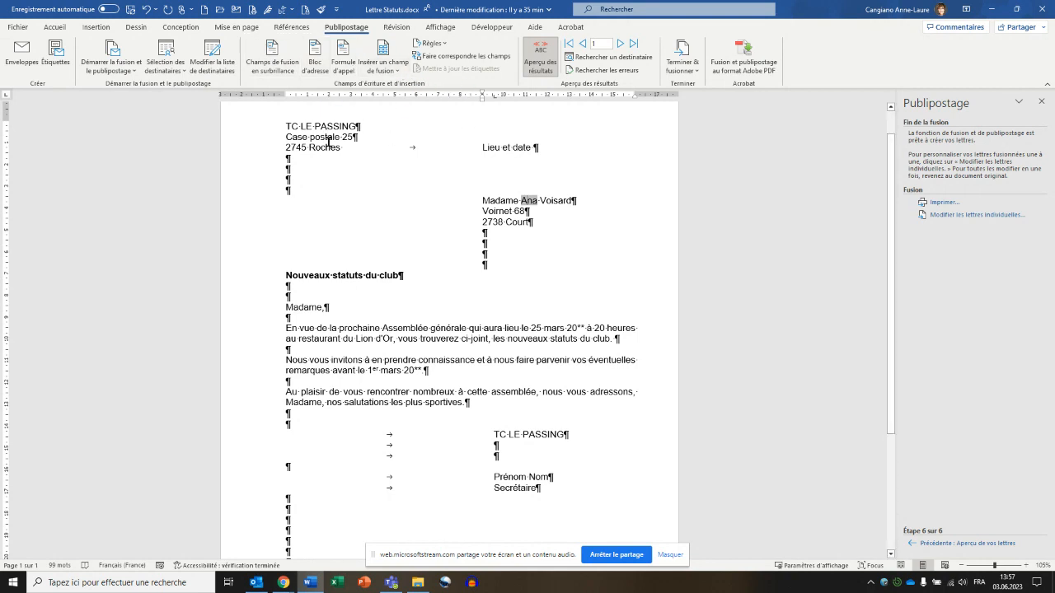
click(272, 59)
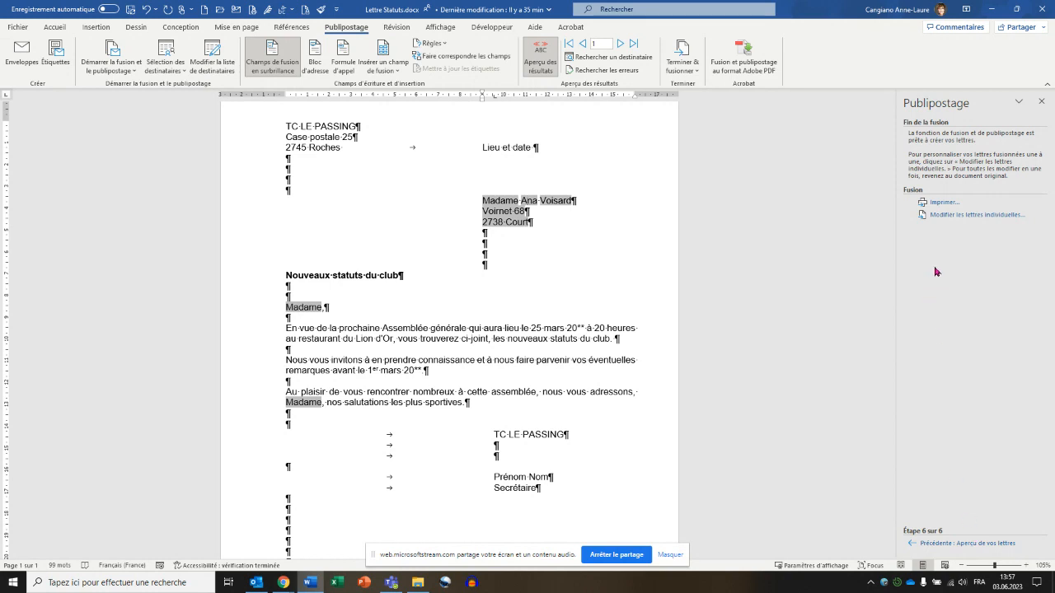
Merge all records (Tous) into a new document of individual letters
click(935, 216)
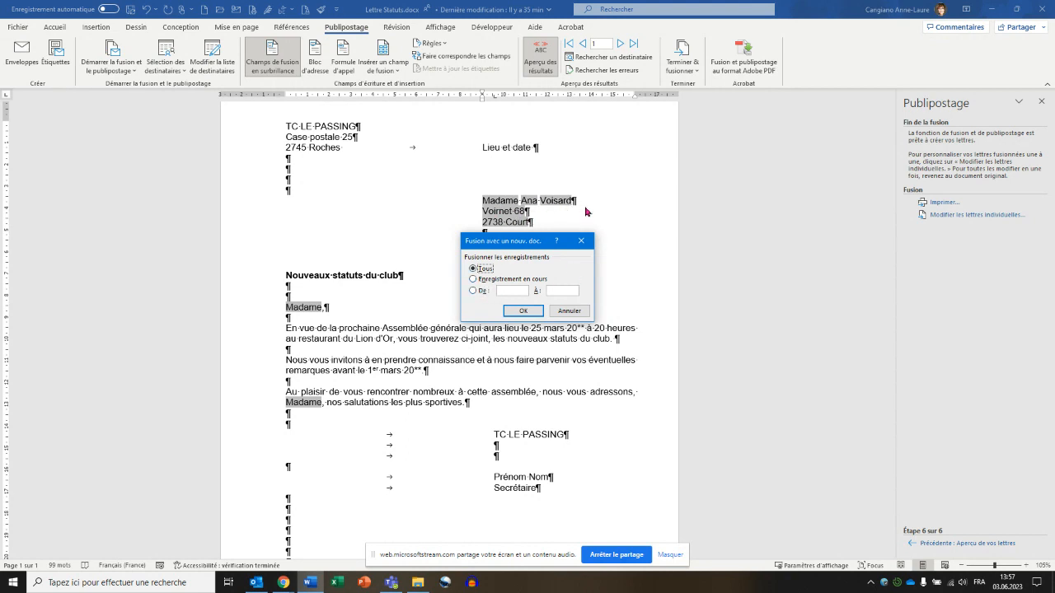
click(485, 292)
click(474, 269)
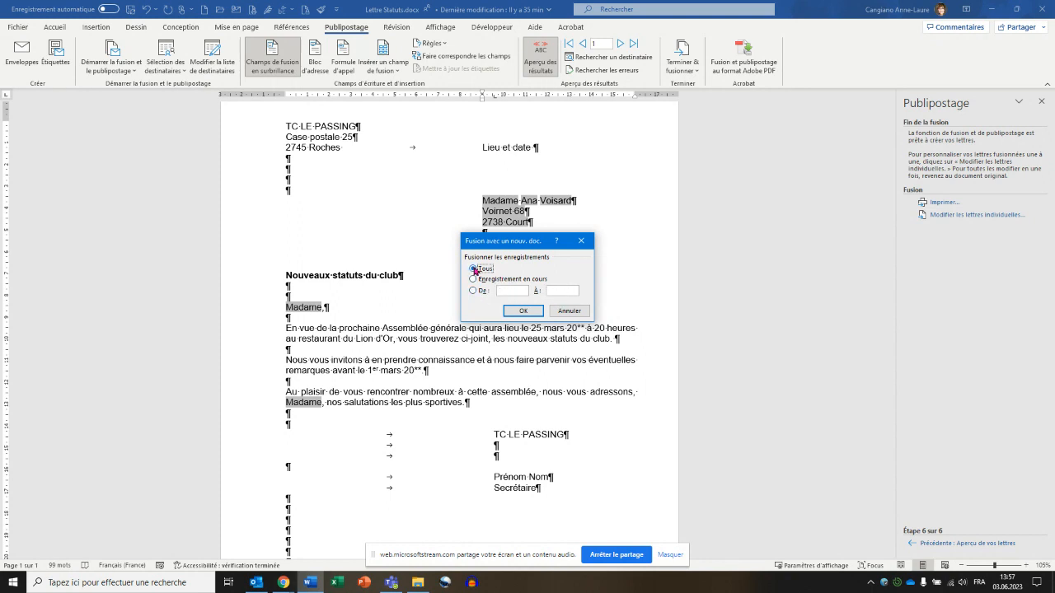
click(536, 311)
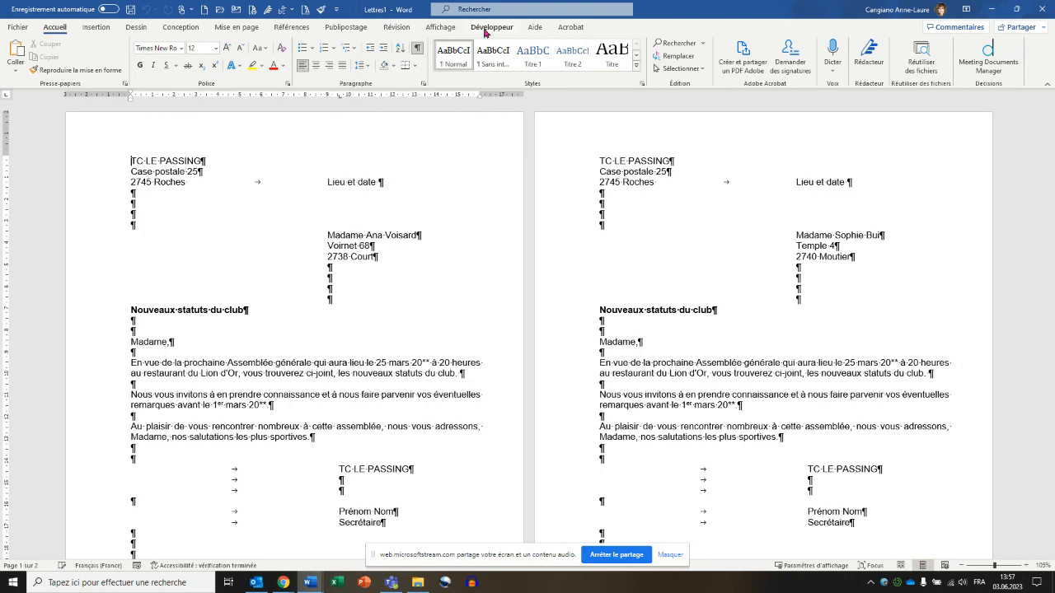
Arrange the merged letters and the main document Lettre Statuts.docx side by side, and look through the merged letters
key(super+Right)
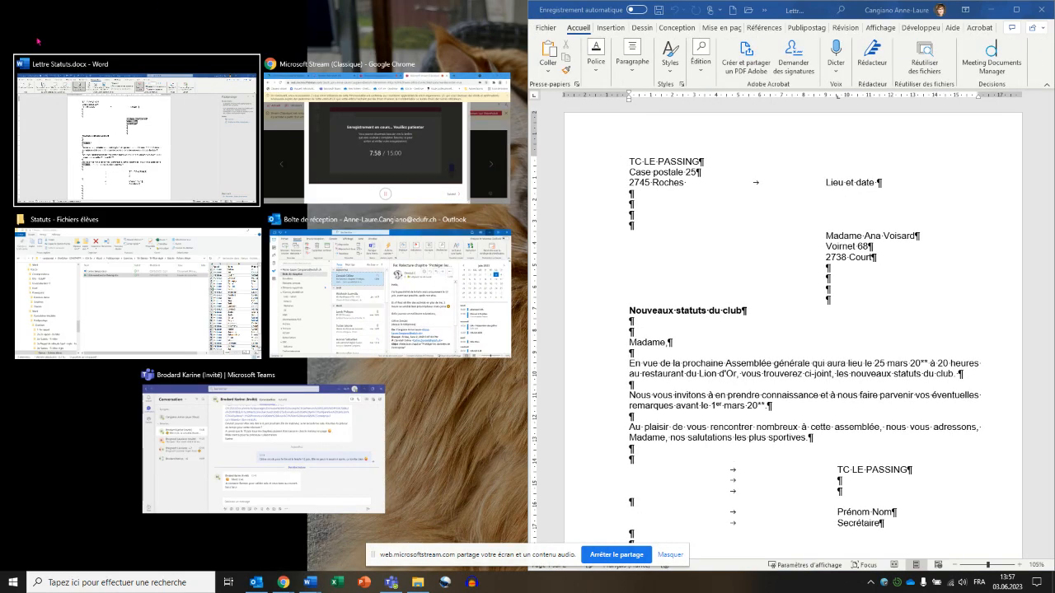
click(245, 136)
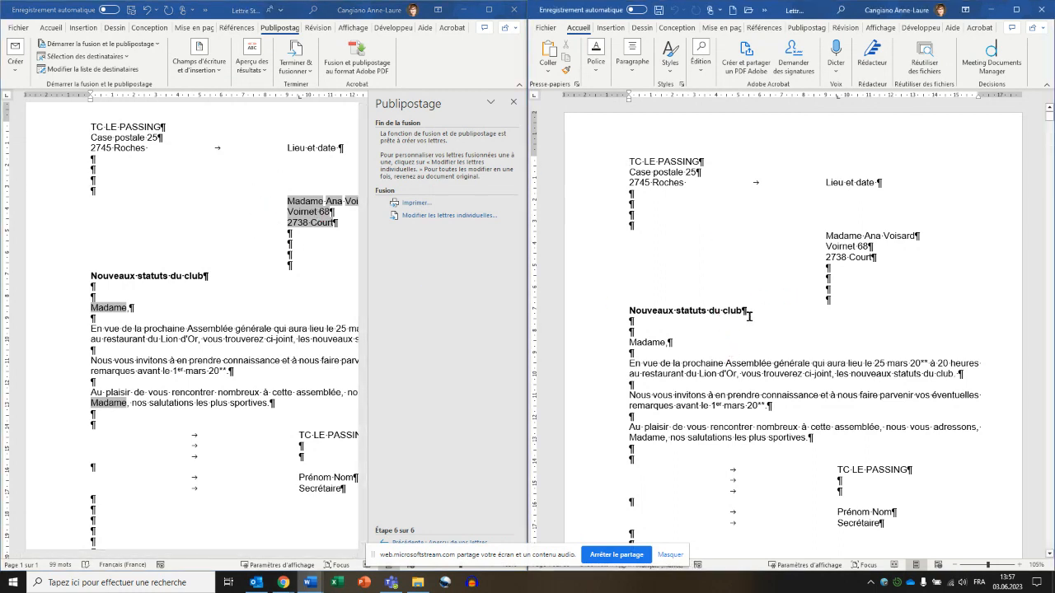
scroll(749, 315, down, 5)
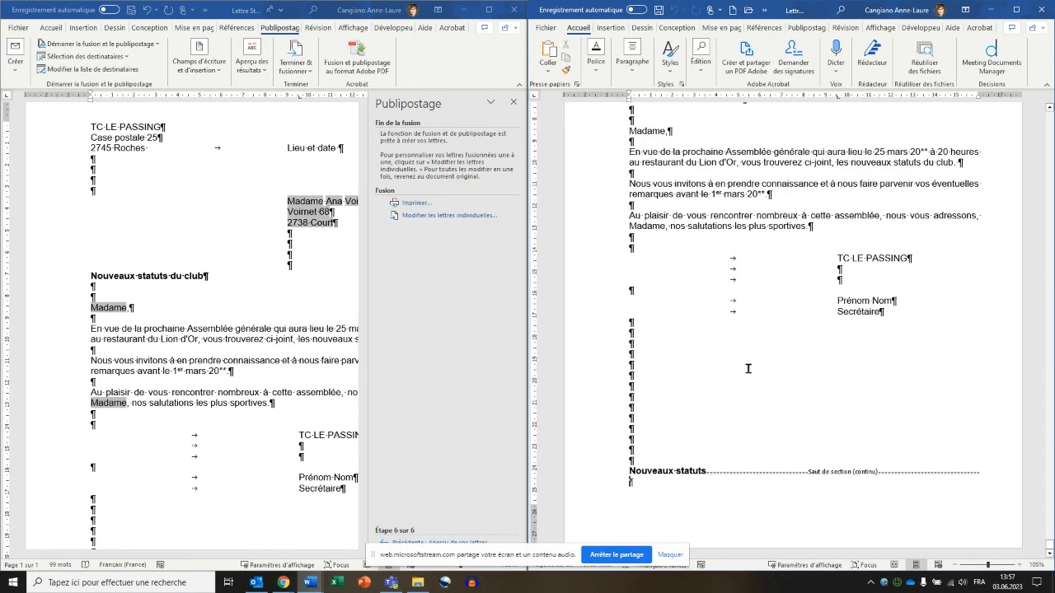
scroll(783, 453, up, 3)
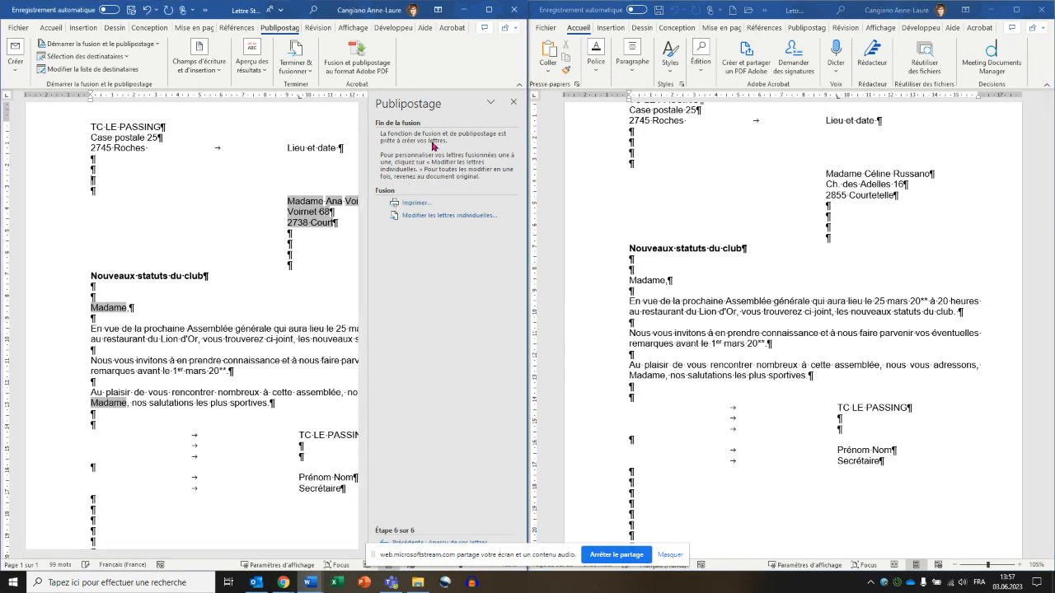
Review the field properties of the Nom merge field in the main letter's address block, keeping the format (aucun)
click(354, 555)
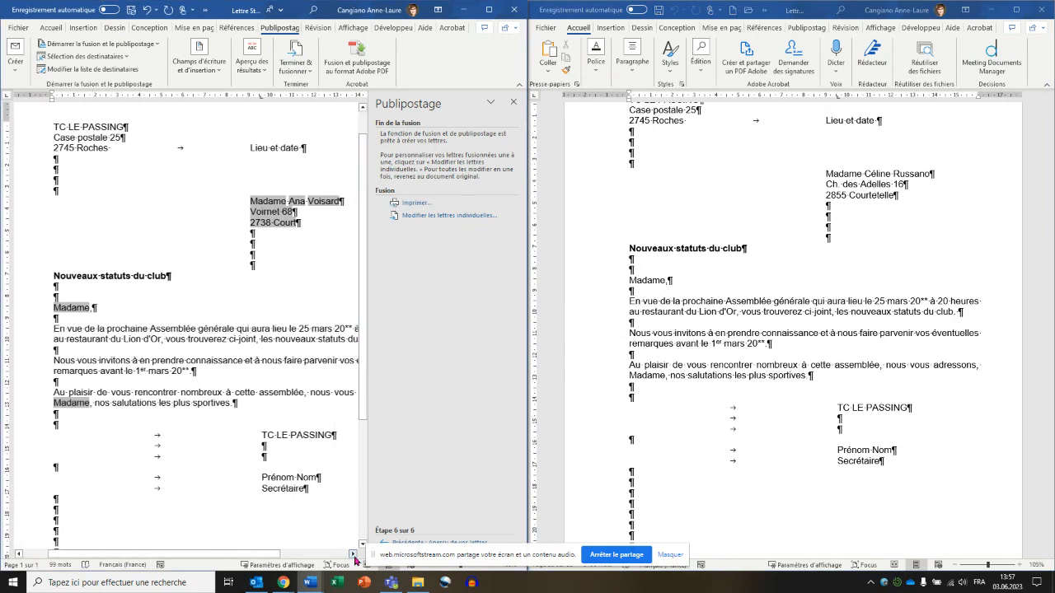
right_click(219, 206)
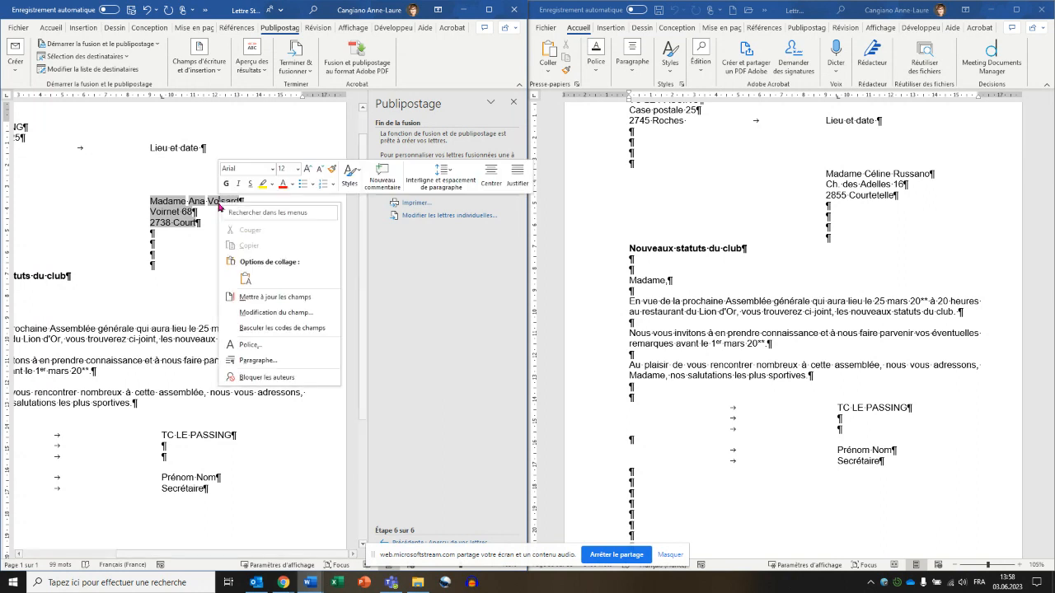
click(275, 313)
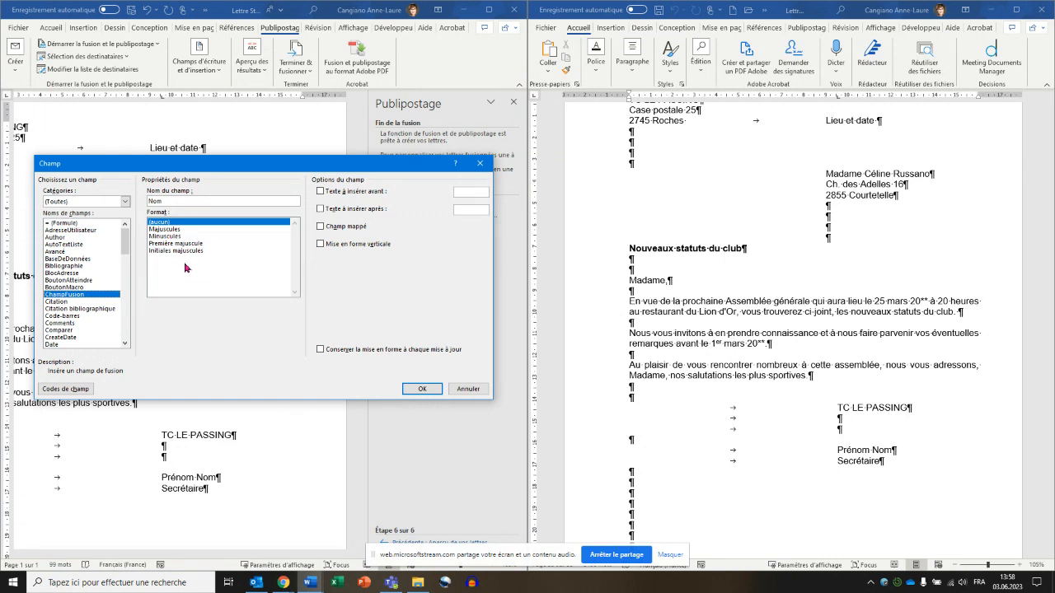
click(422, 389)
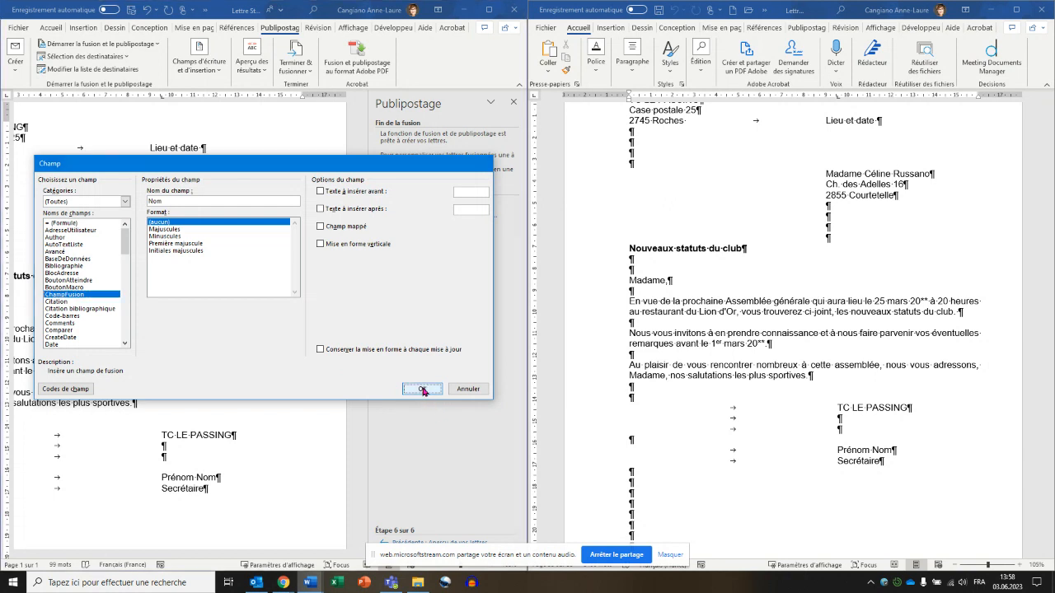